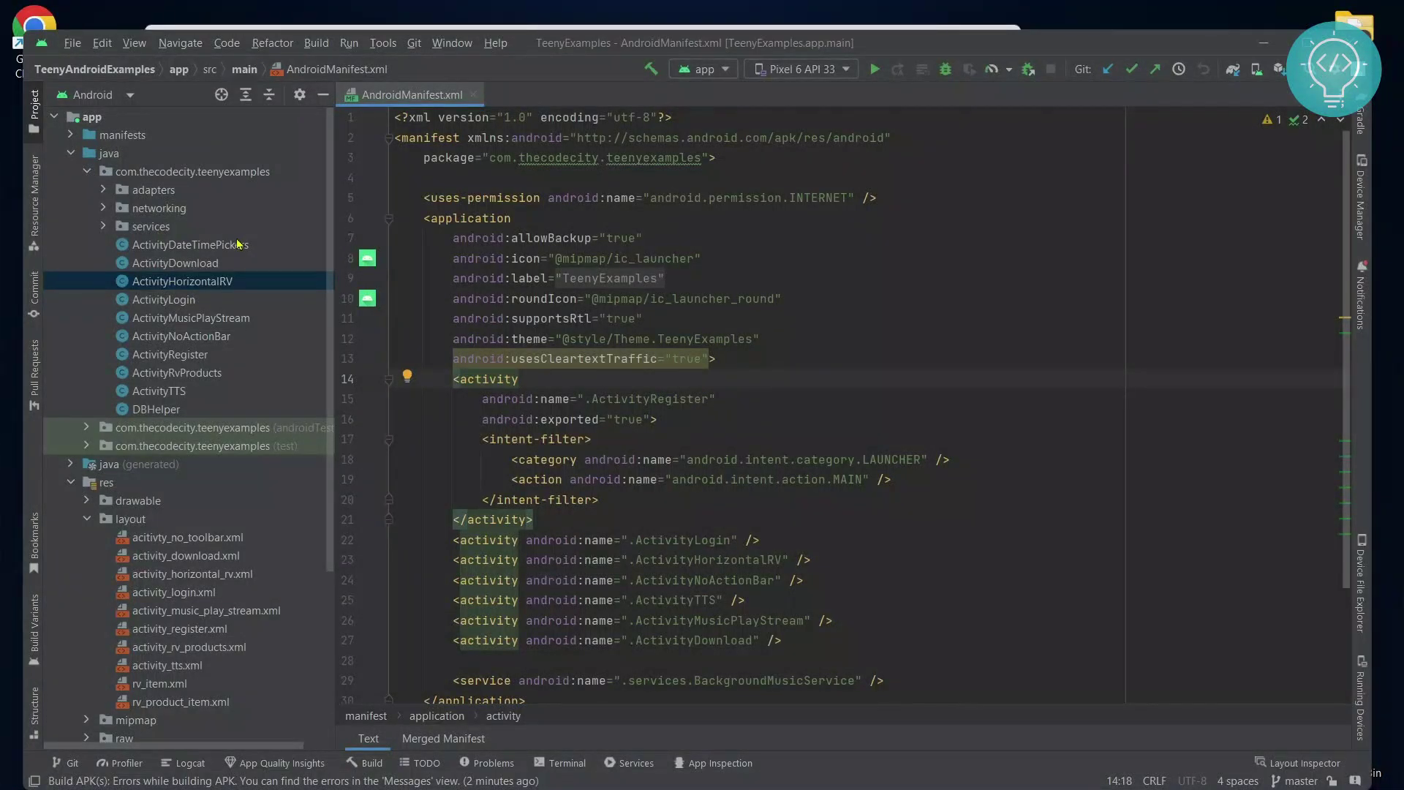
Open the Build menu to browse the Build Bundle(s) / APK(s) options
click(316, 44)
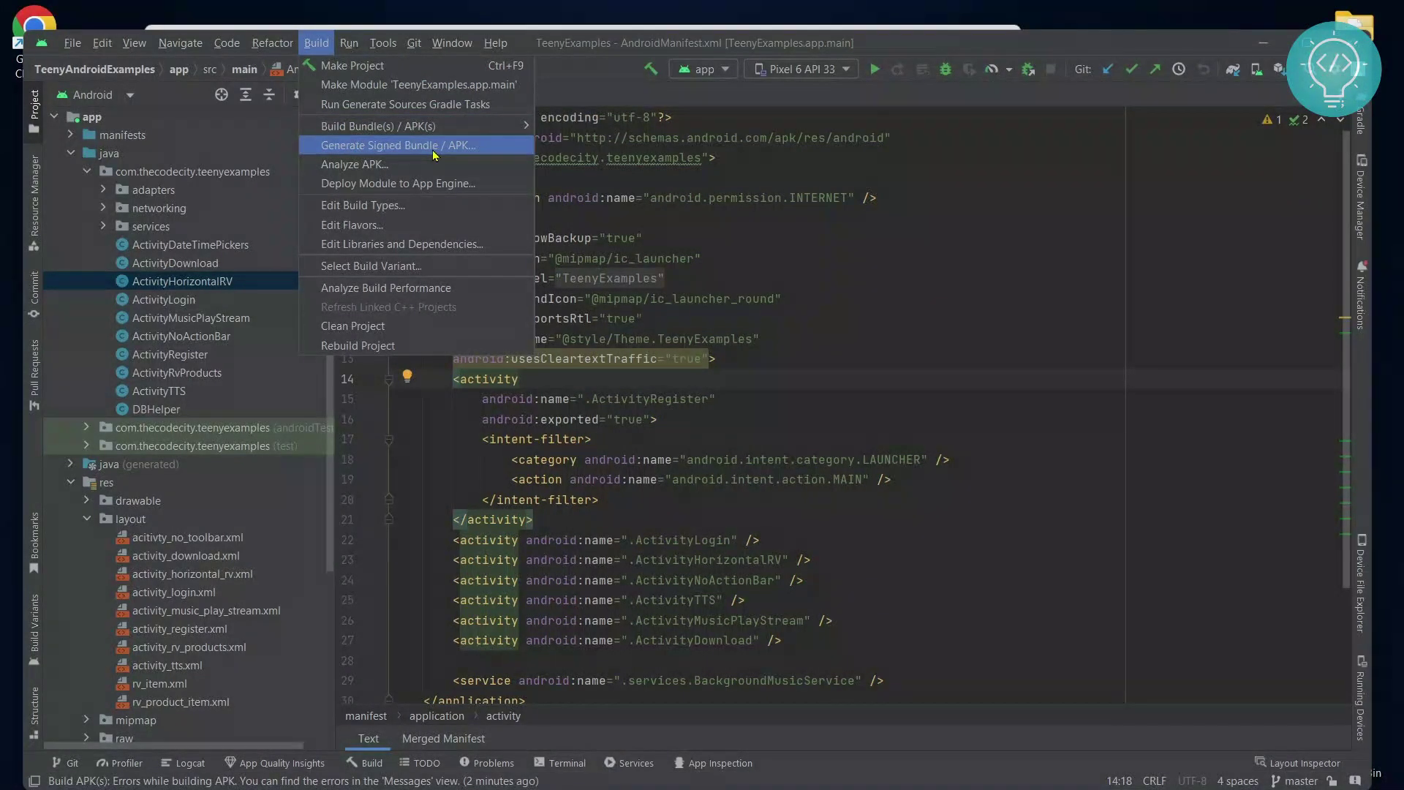
mouse_move(378, 125)
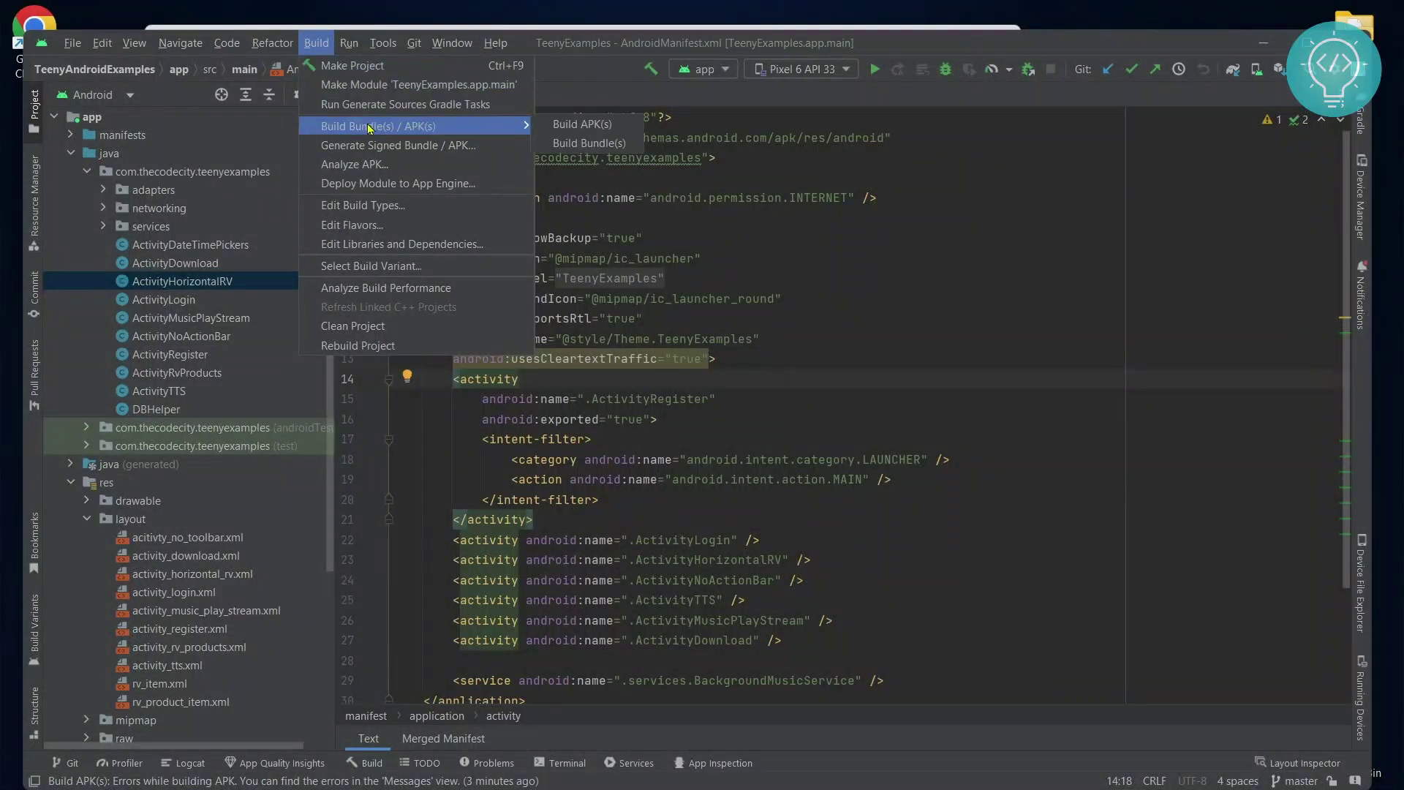
Build the debug APK and open the output folder holding app-debug.apk
click(584, 124)
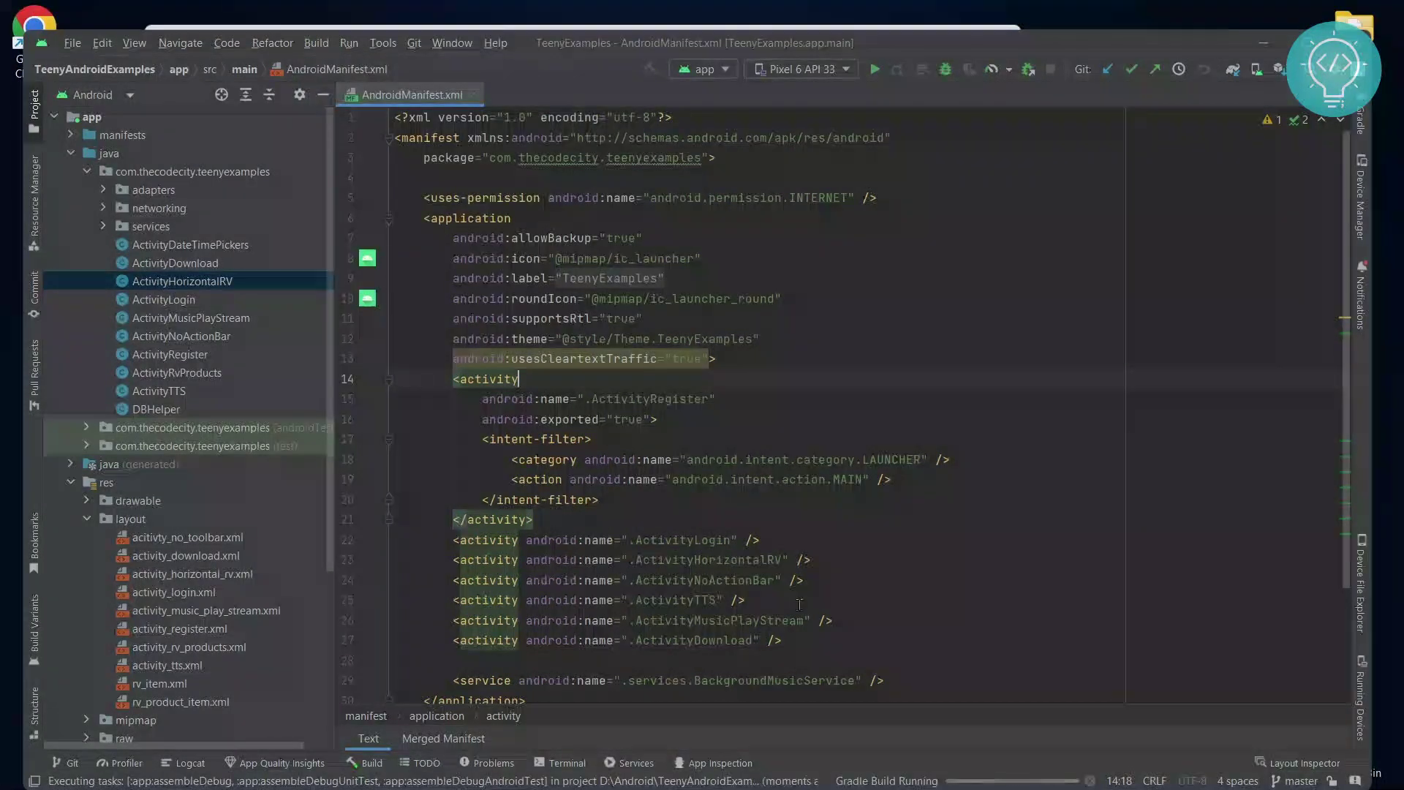
click(1010, 781)
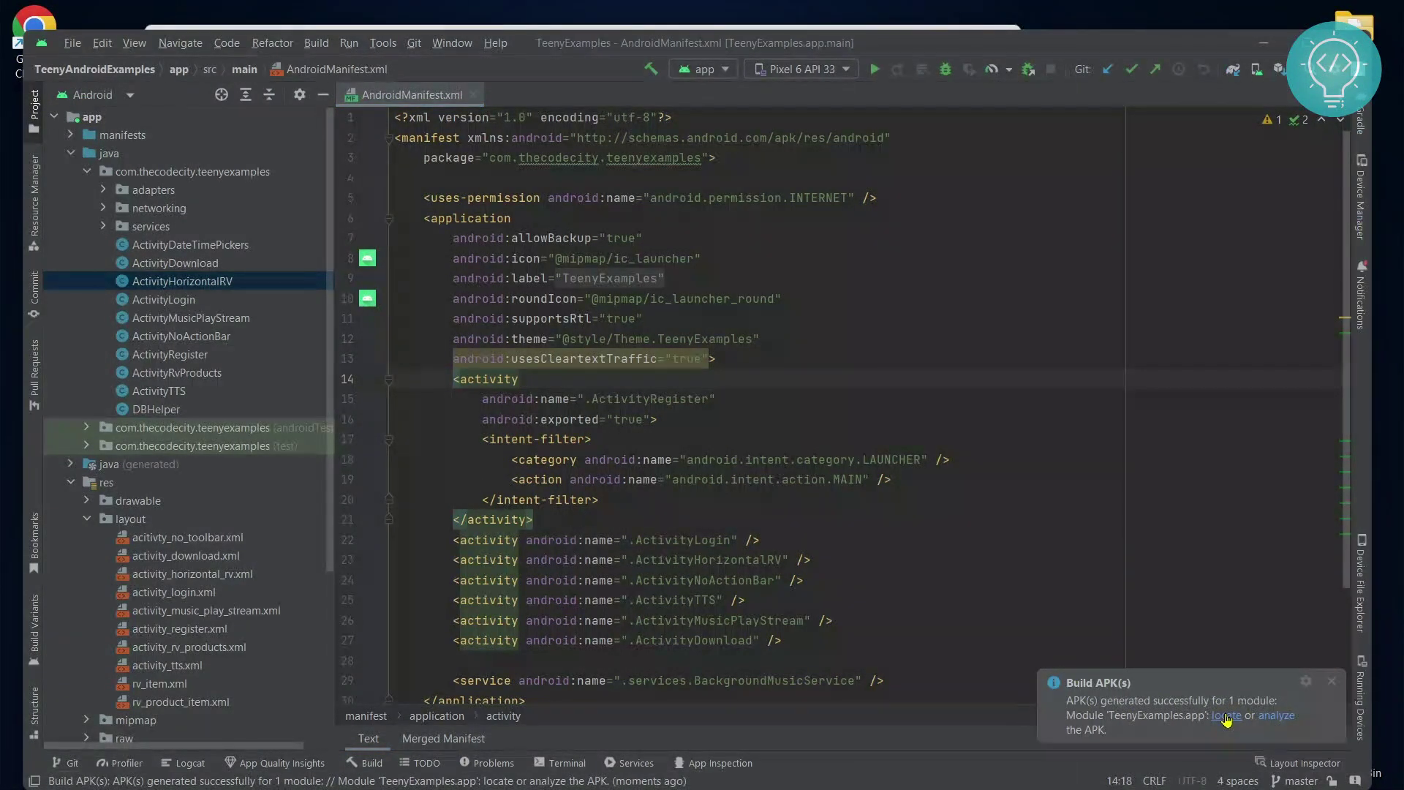
click(1225, 719)
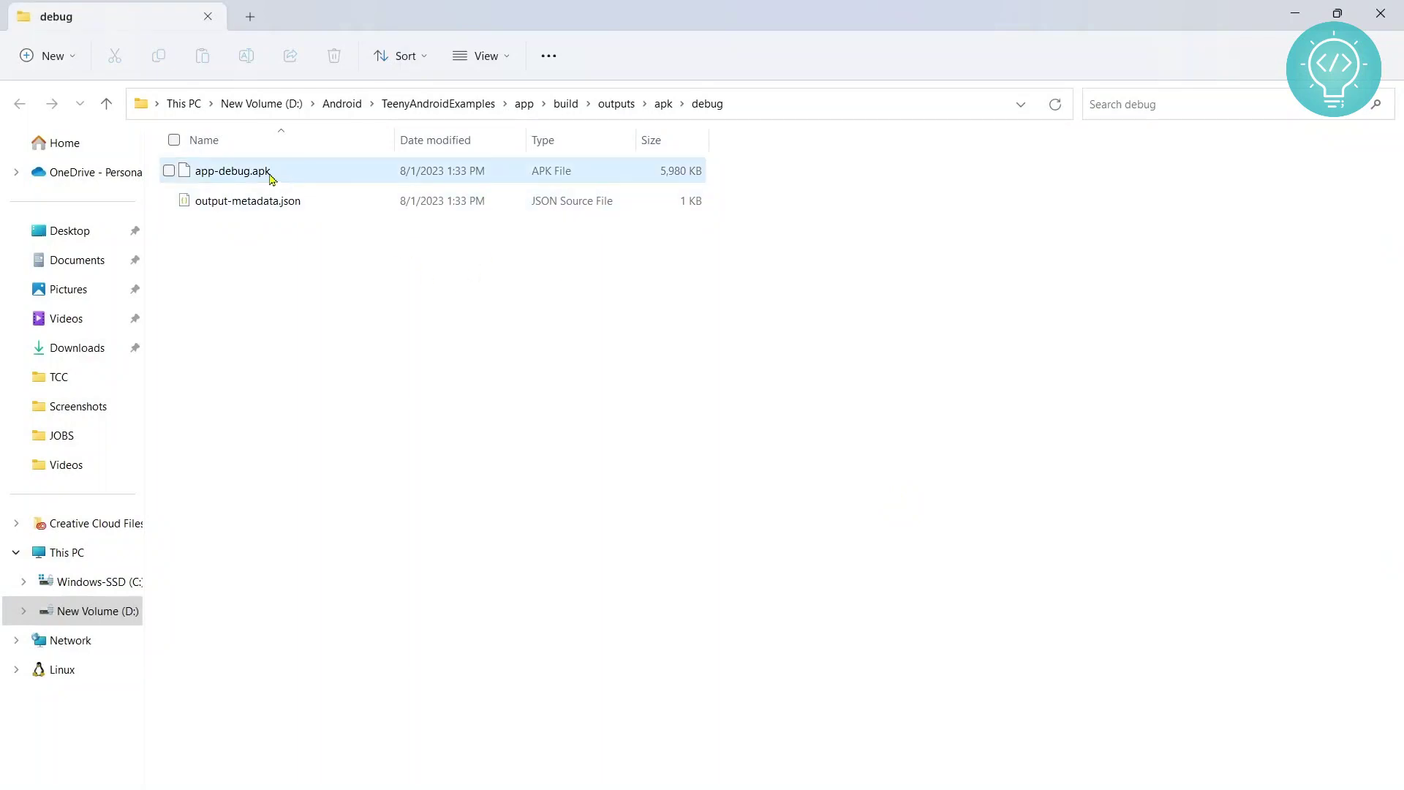
Confirm app-debug.apk (5.83 MB) in File Explorer and return to Android Studio
click(270, 175)
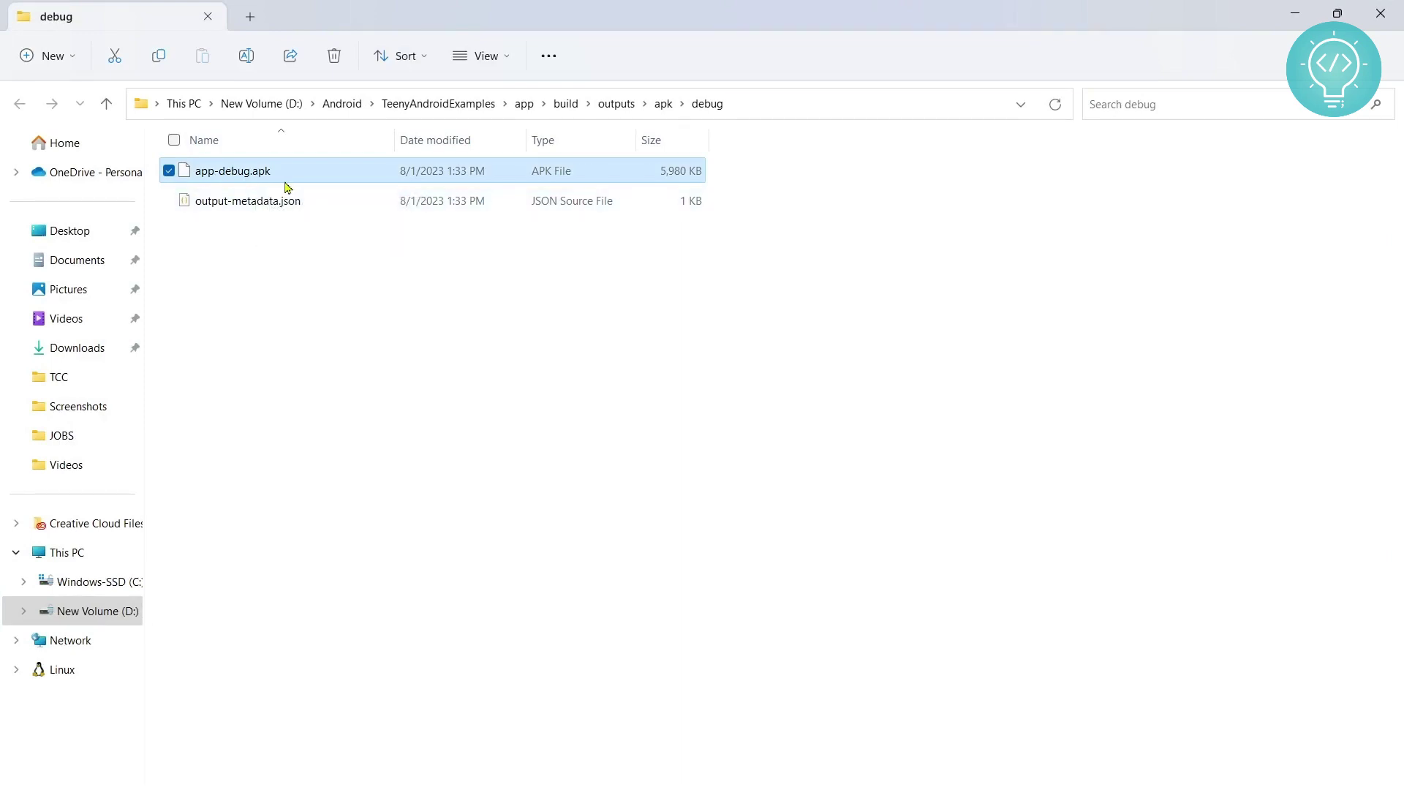
key(alt+Tab)
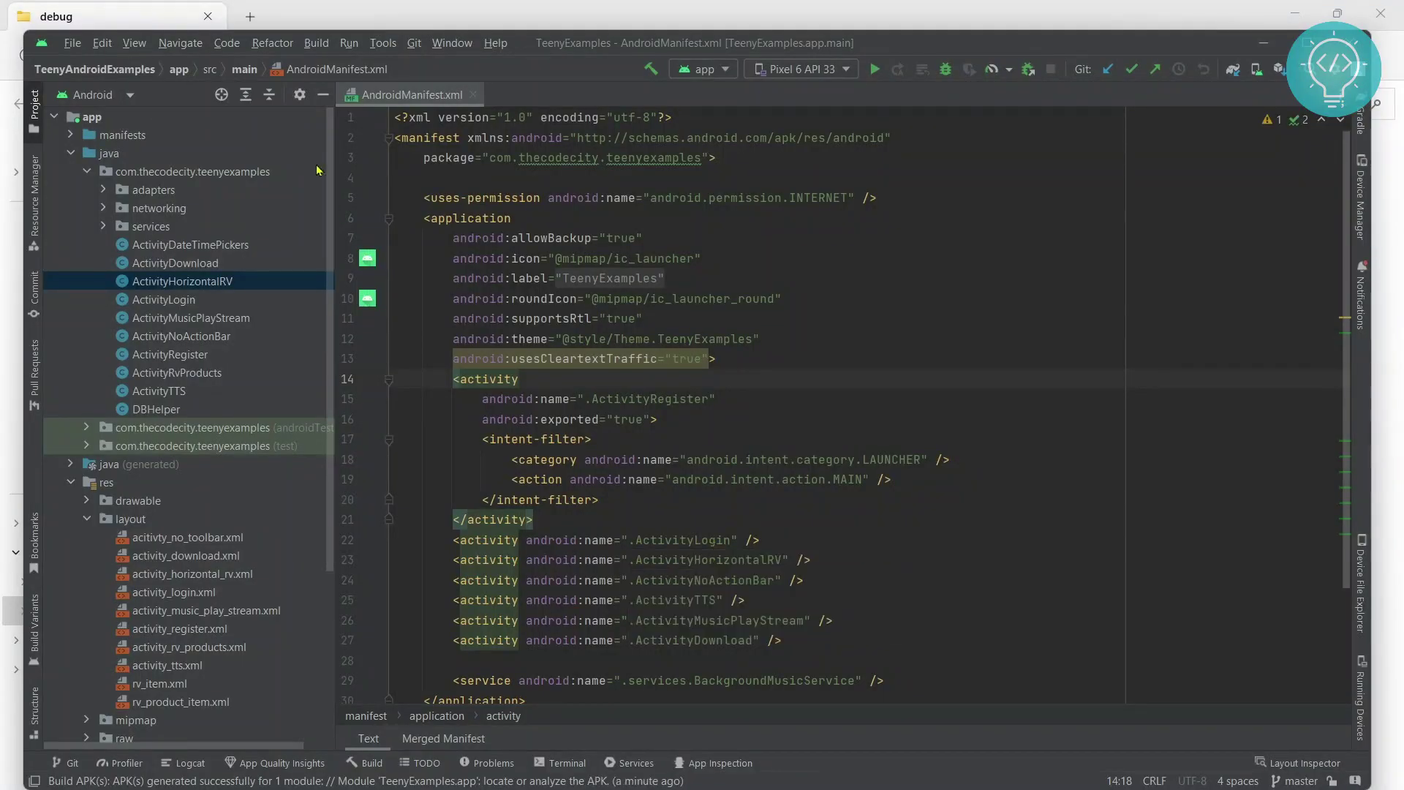
Start Generate Signed Bundle / APK with APK selected, advancing to the key store step
click(313, 45)
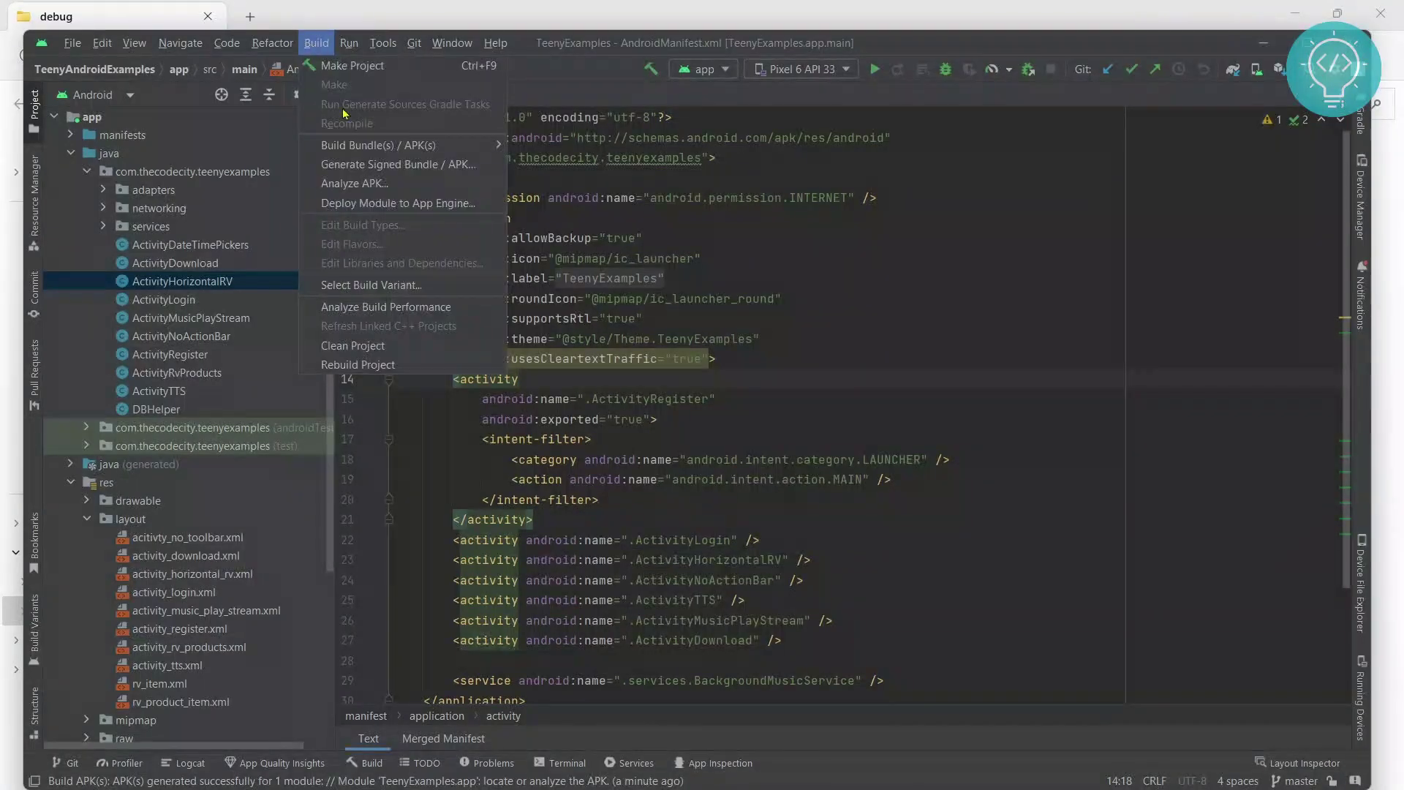
click(446, 171)
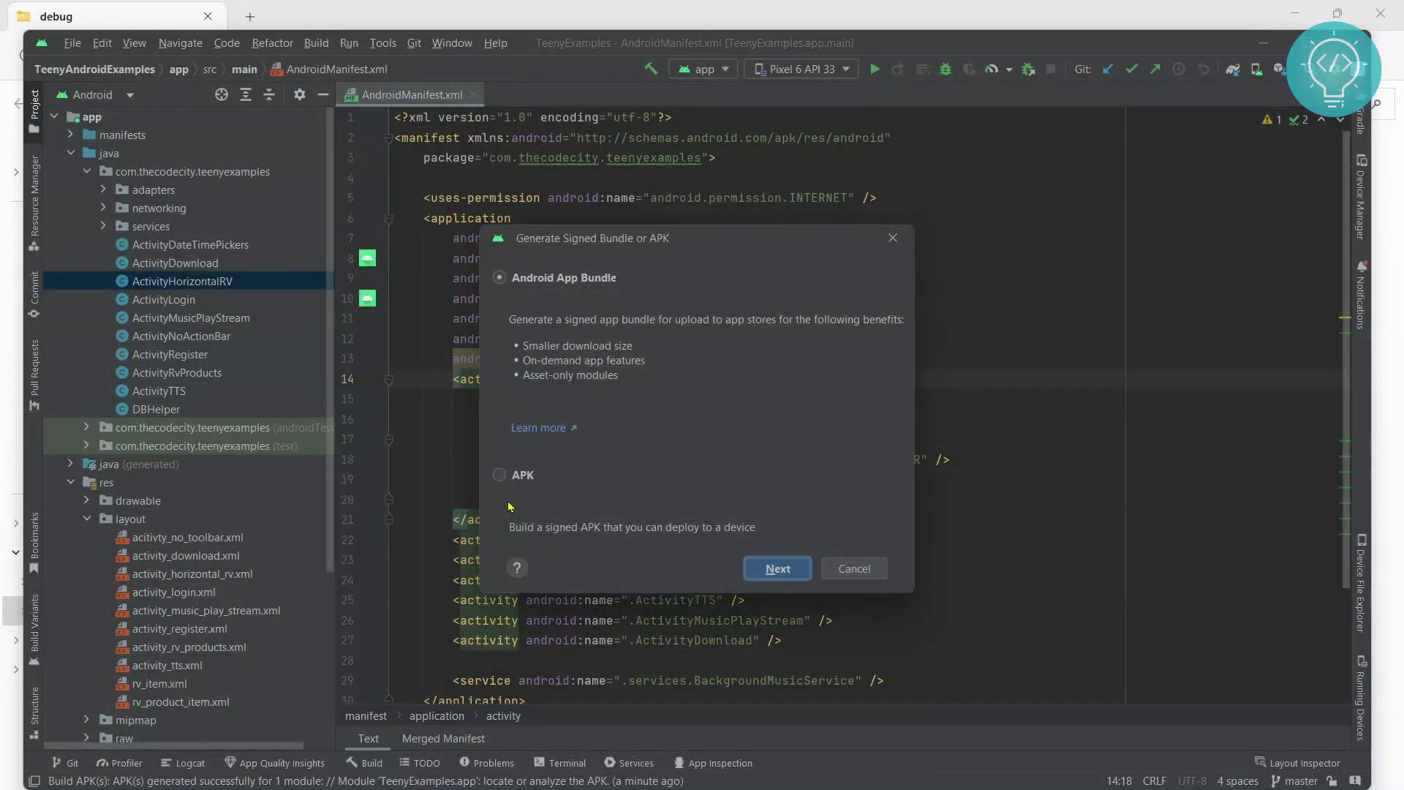
click(500, 475)
click(777, 568)
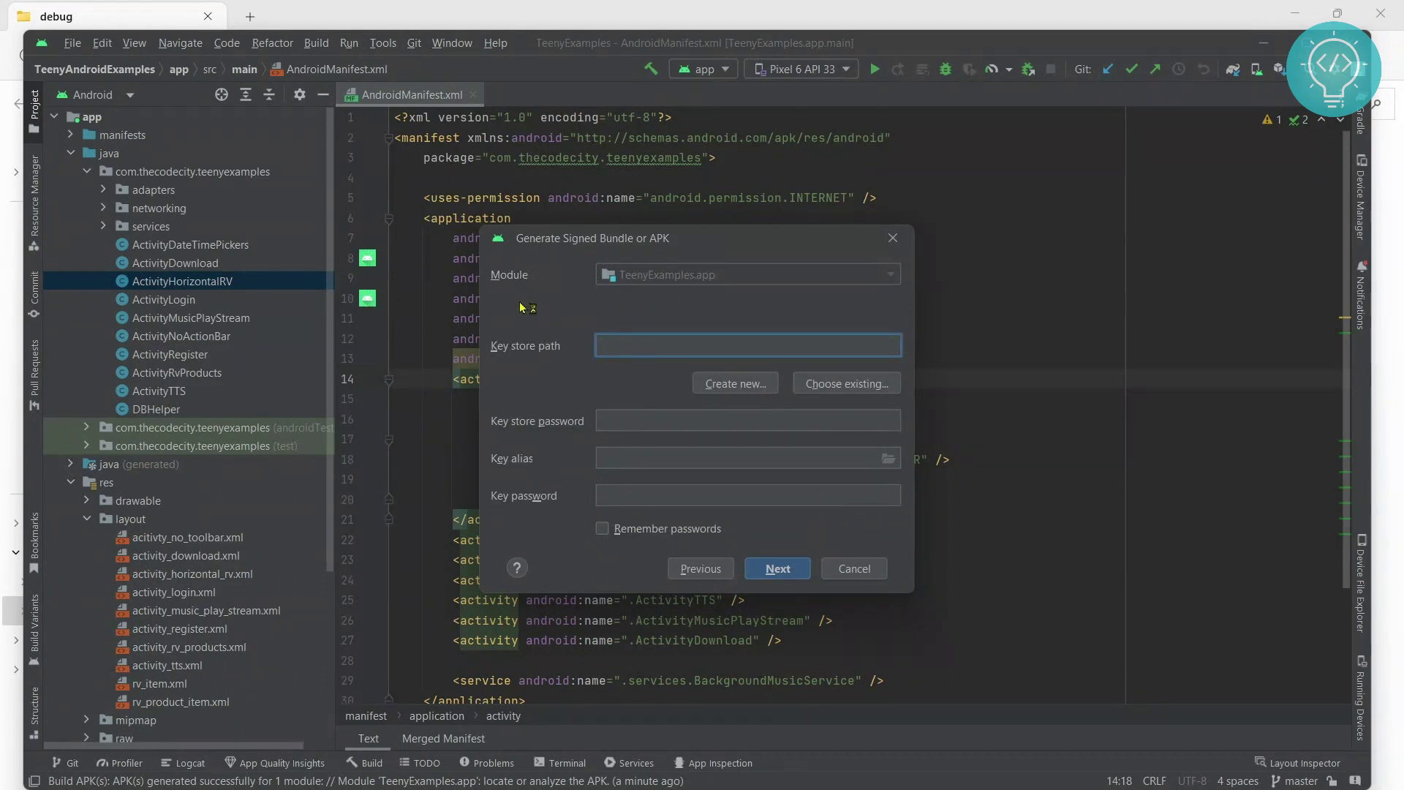
Create a new key store with its path set to D:\Android\testjks.jks
click(738, 383)
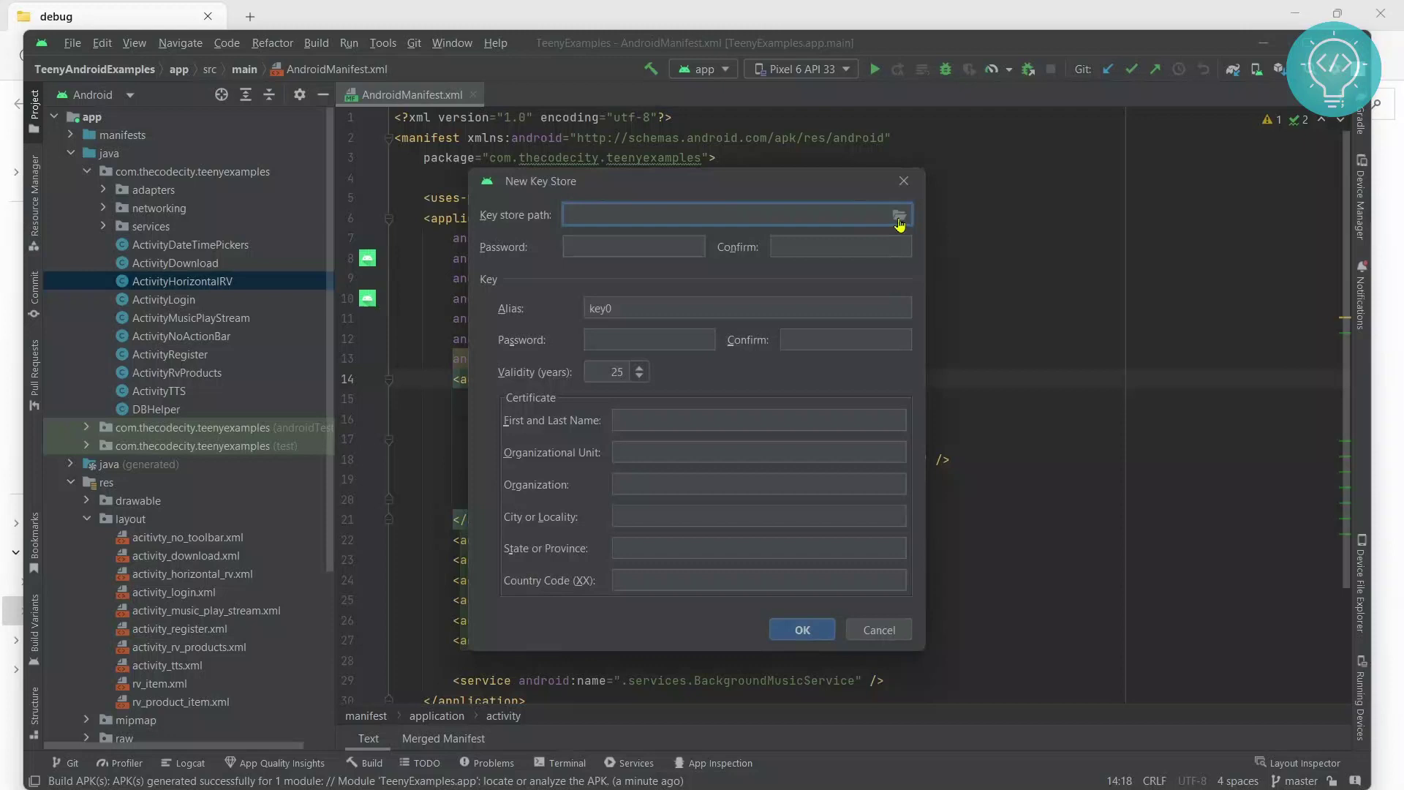
click(898, 215)
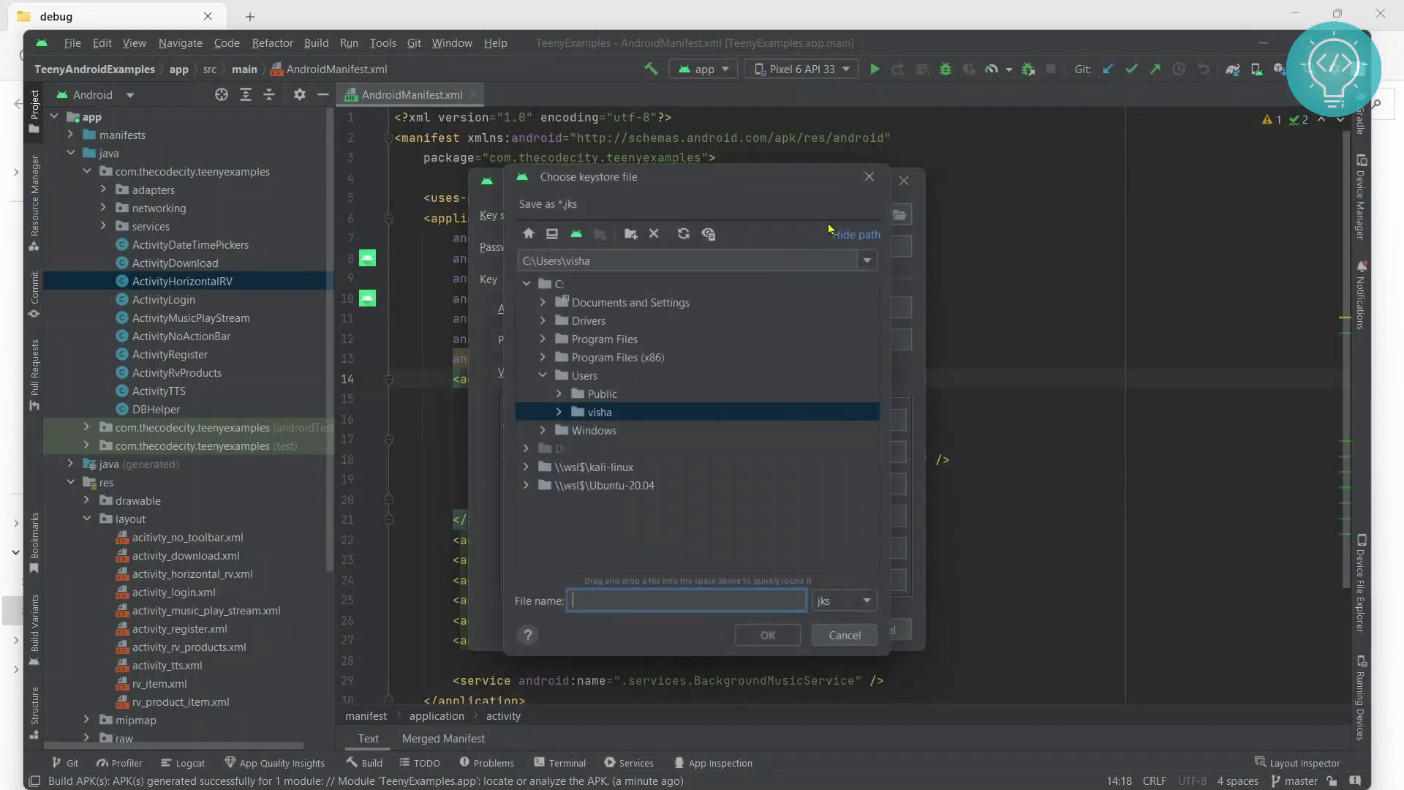
click(542, 377)
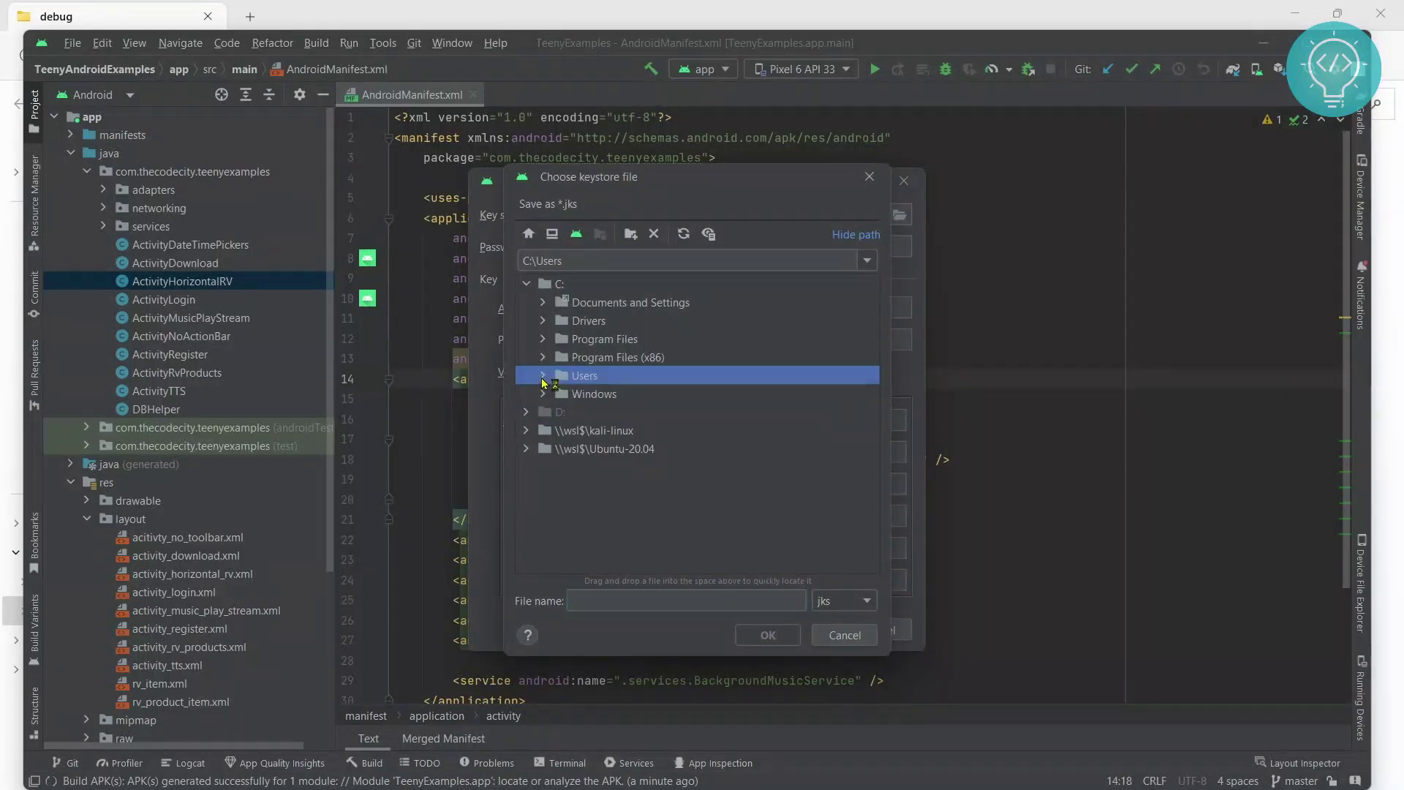
click(527, 284)
click(525, 302)
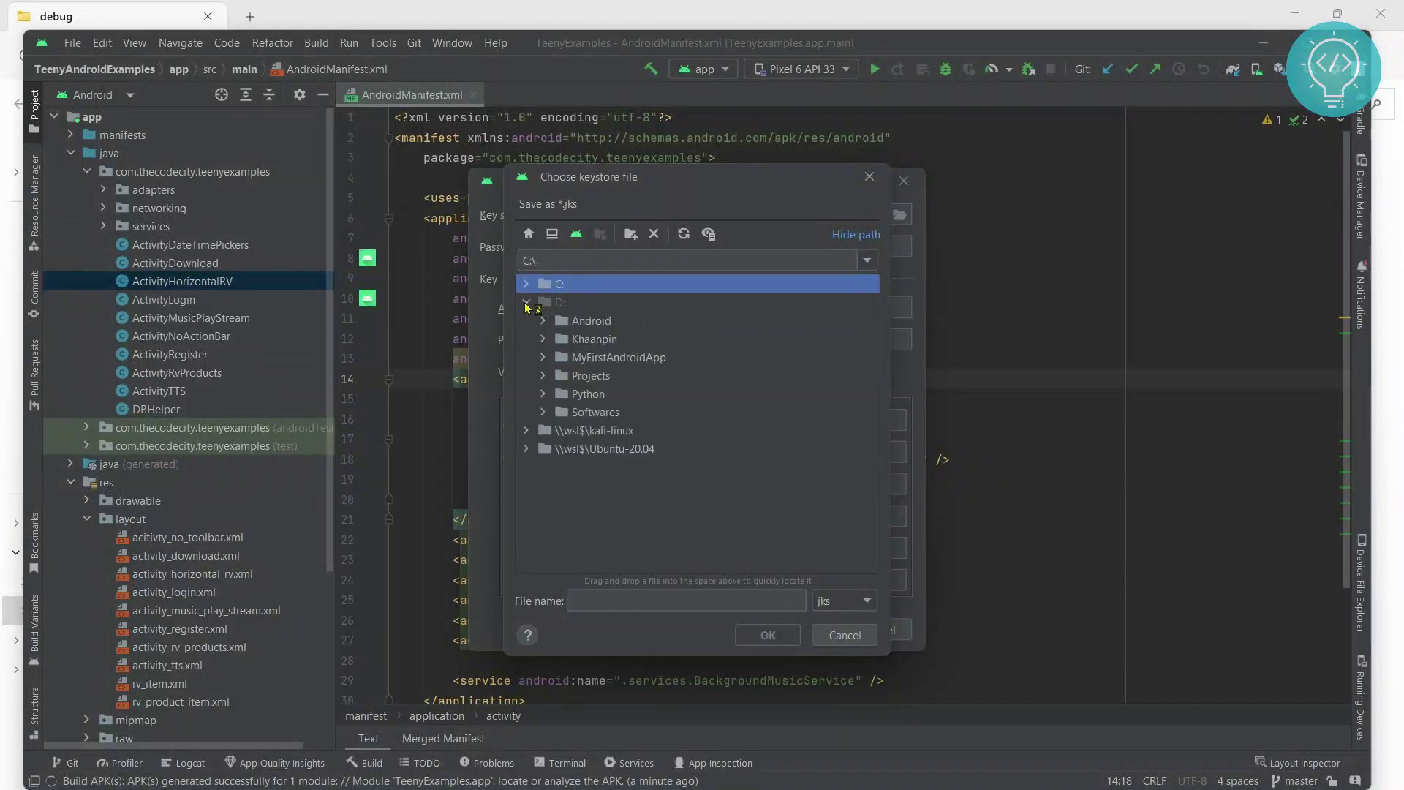
click(542, 321)
click(591, 320)
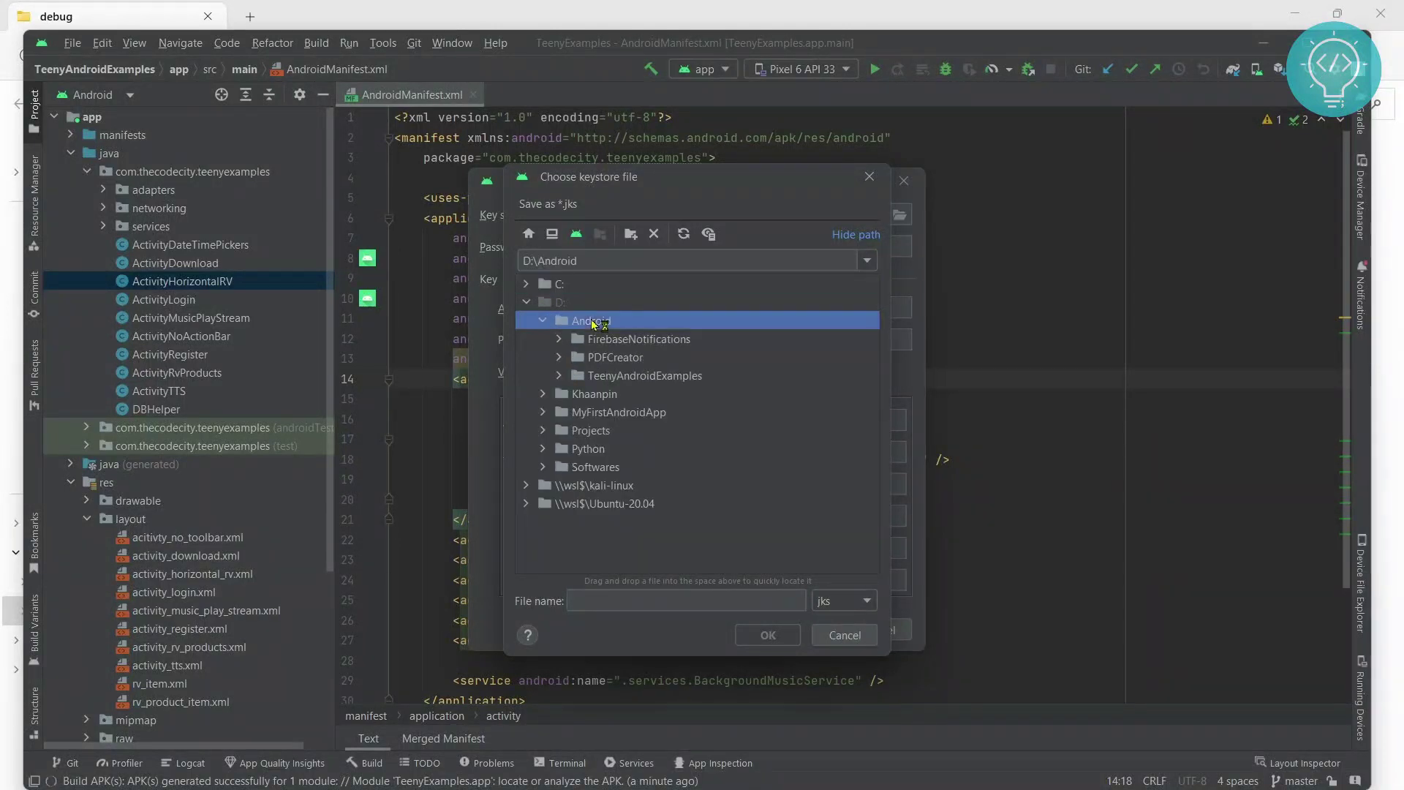
click(704, 602)
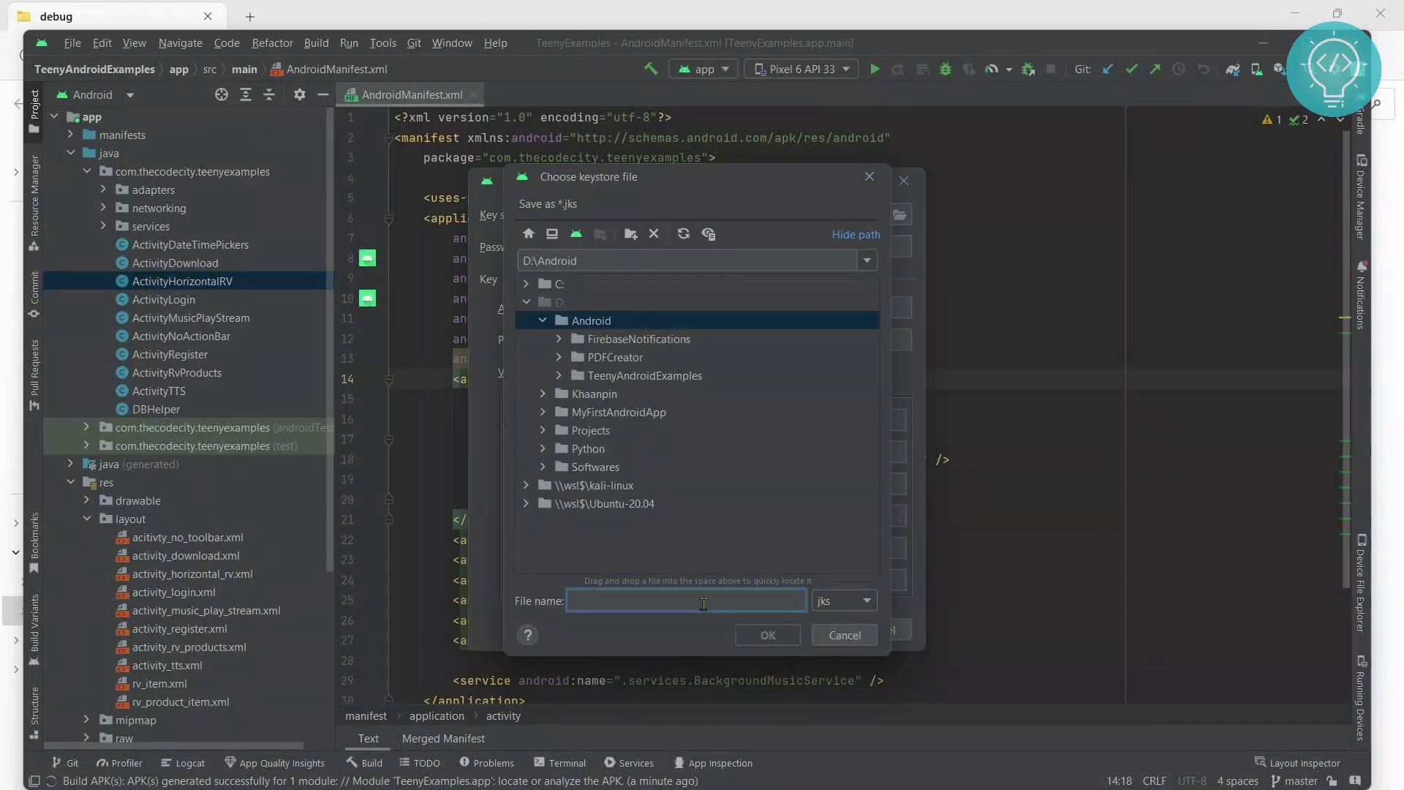
text(testjks)
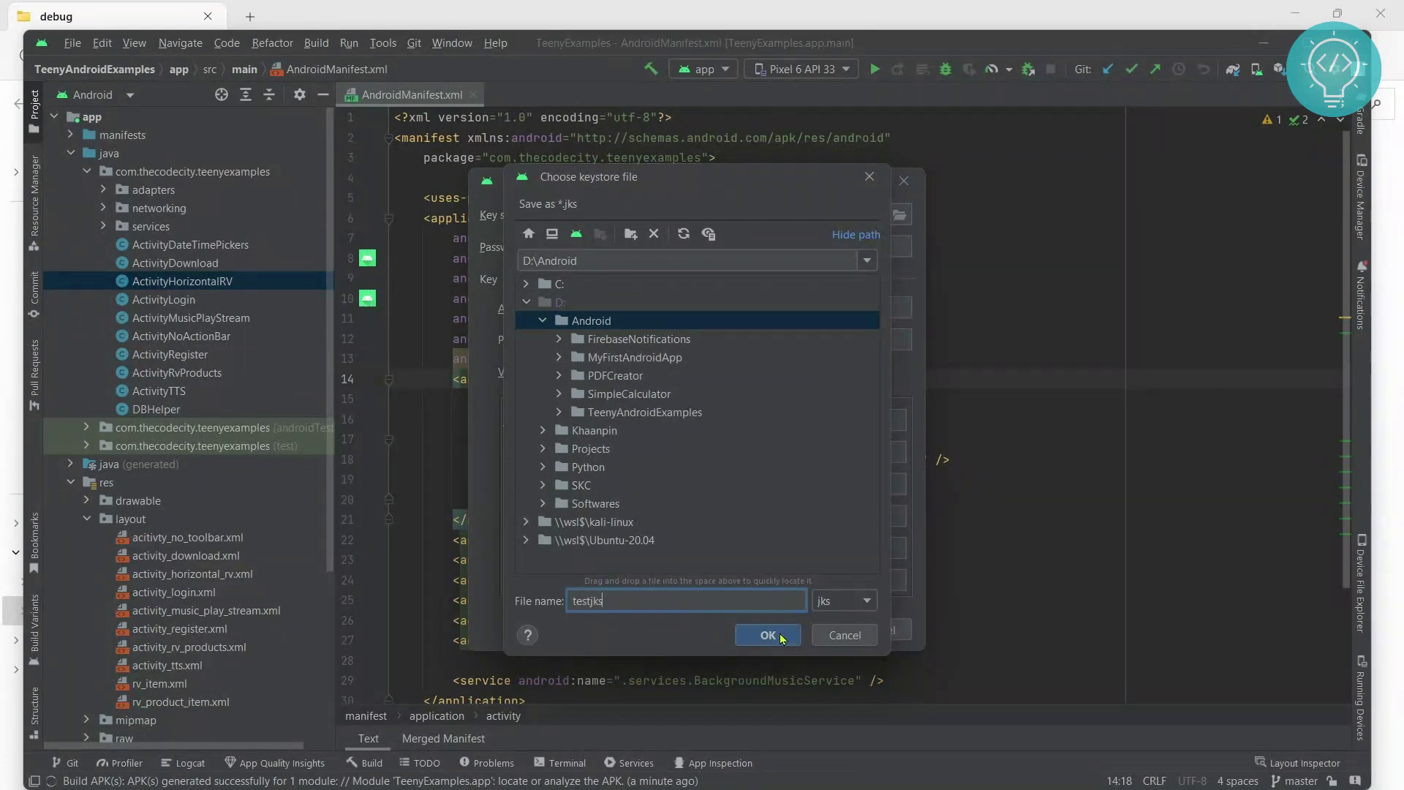
click(780, 636)
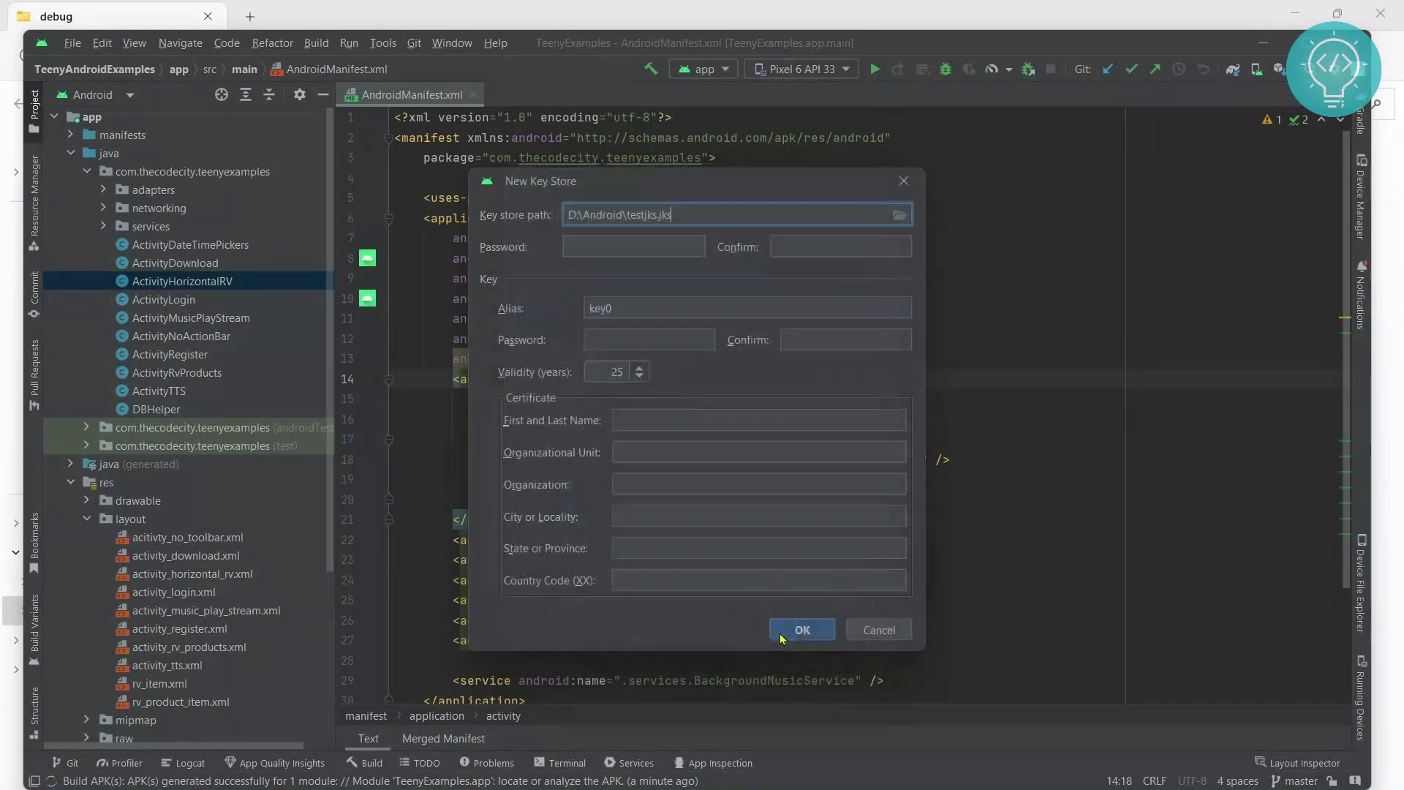
Enter the key store passwords, alias testalias, and the key password with confirmation
triple_click(645, 220)
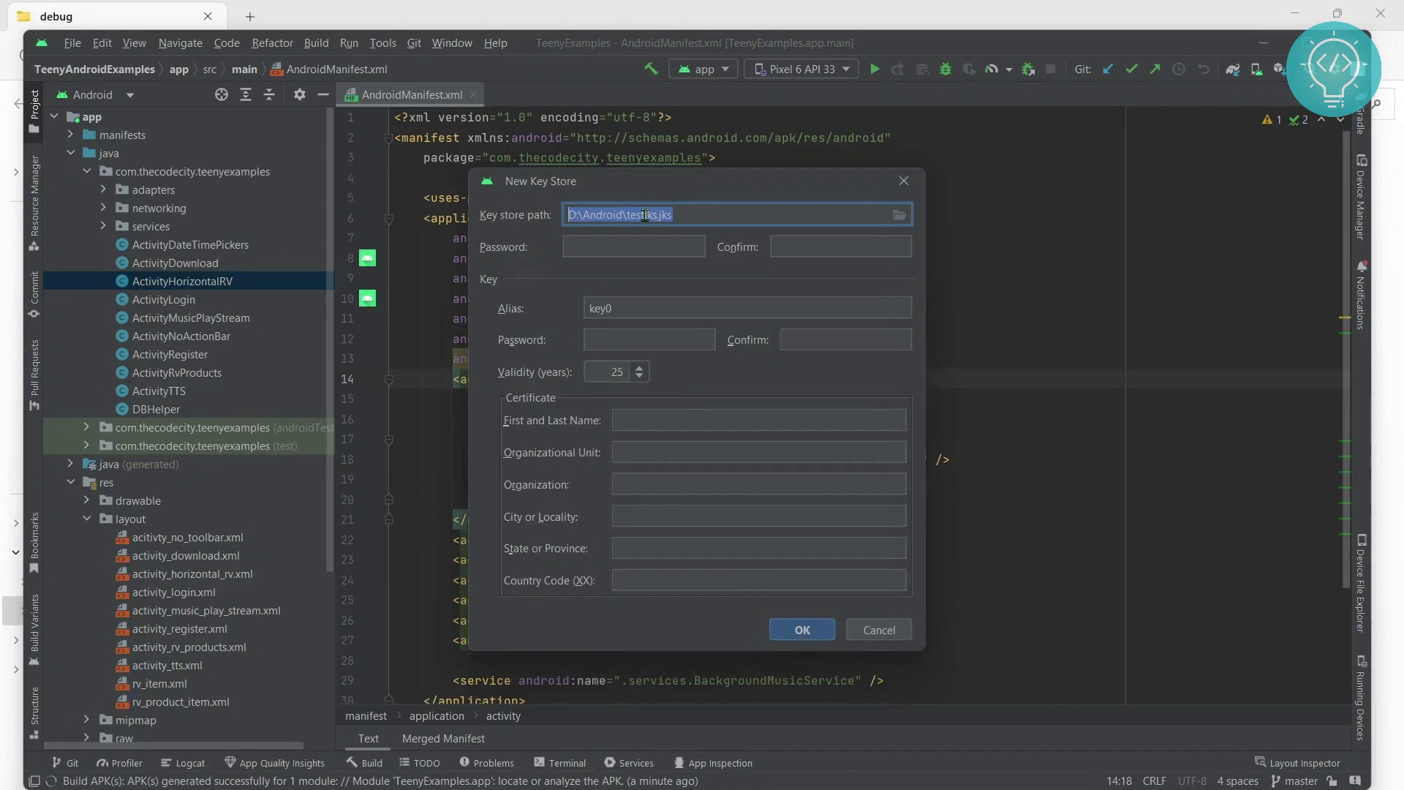
click(634, 247)
text(1)
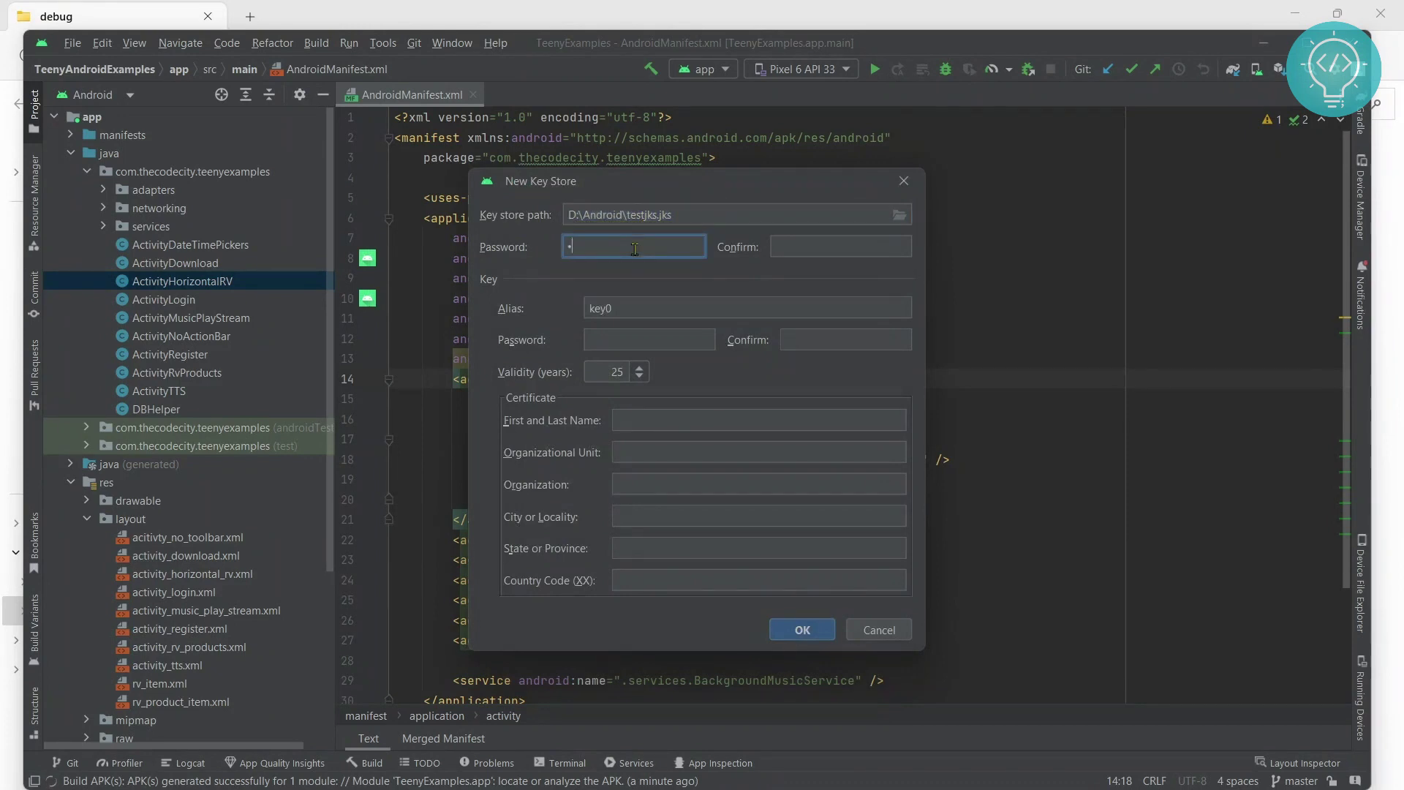
text(111111)
text(11)
key(Tab)
text(1111111)
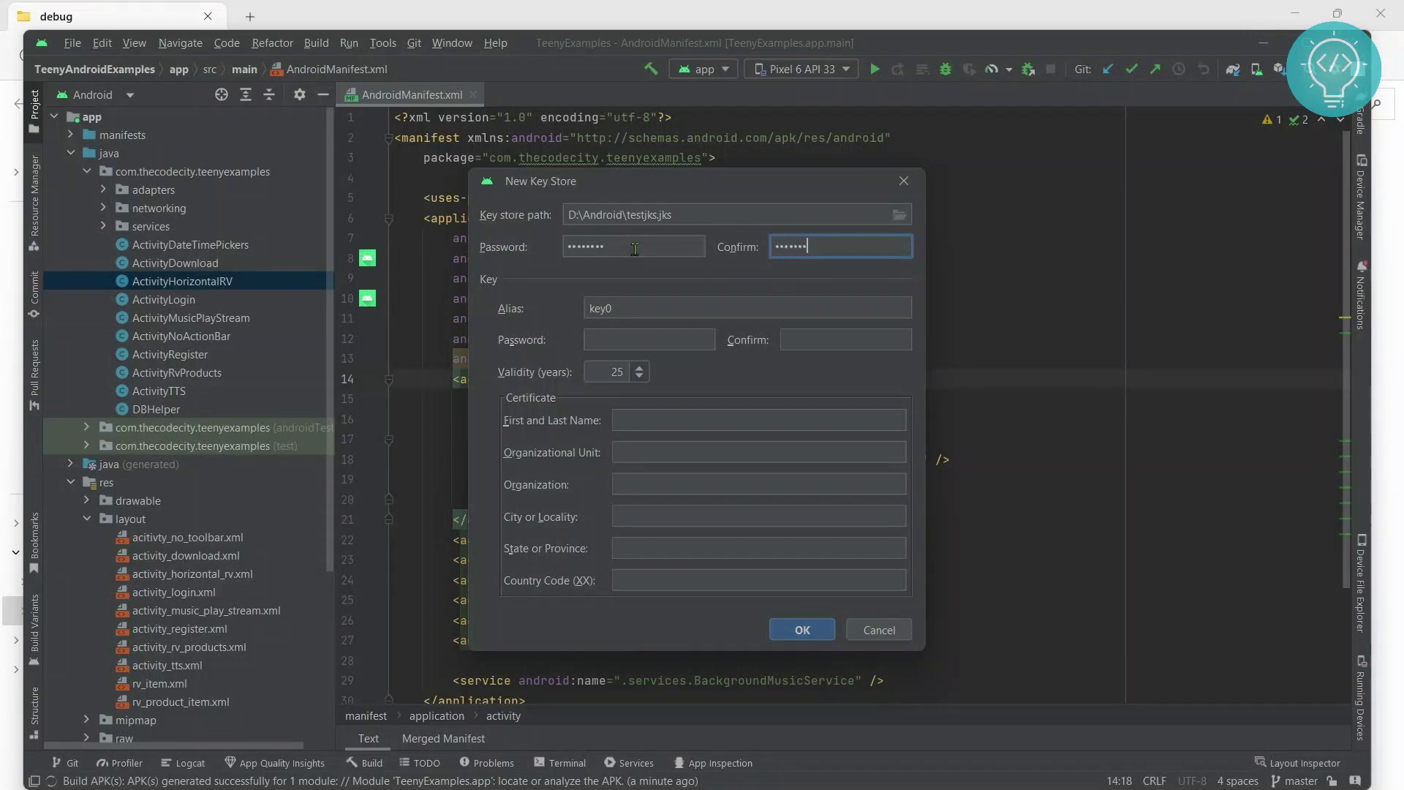
key(Tab)
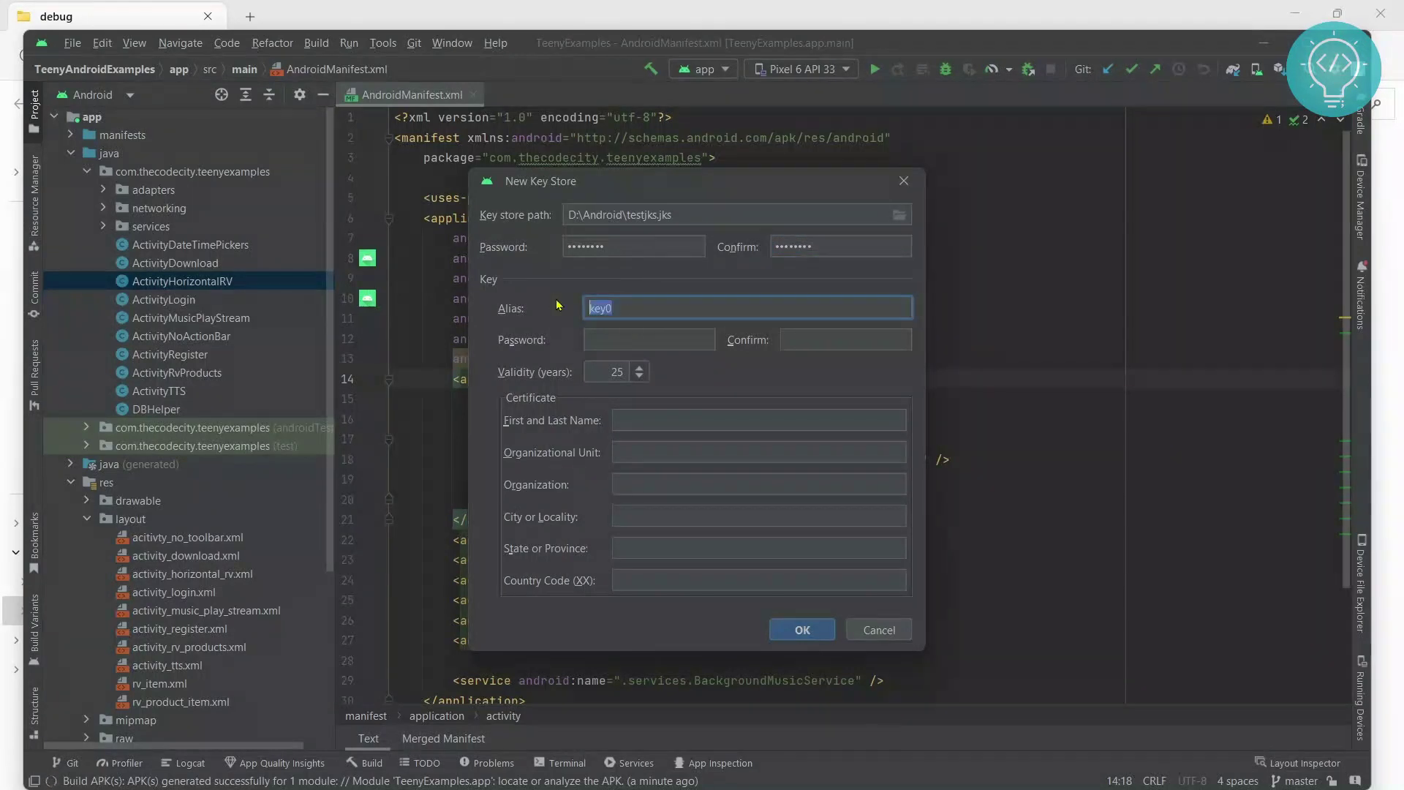
text(tes)
text(talias)
key(Tab)
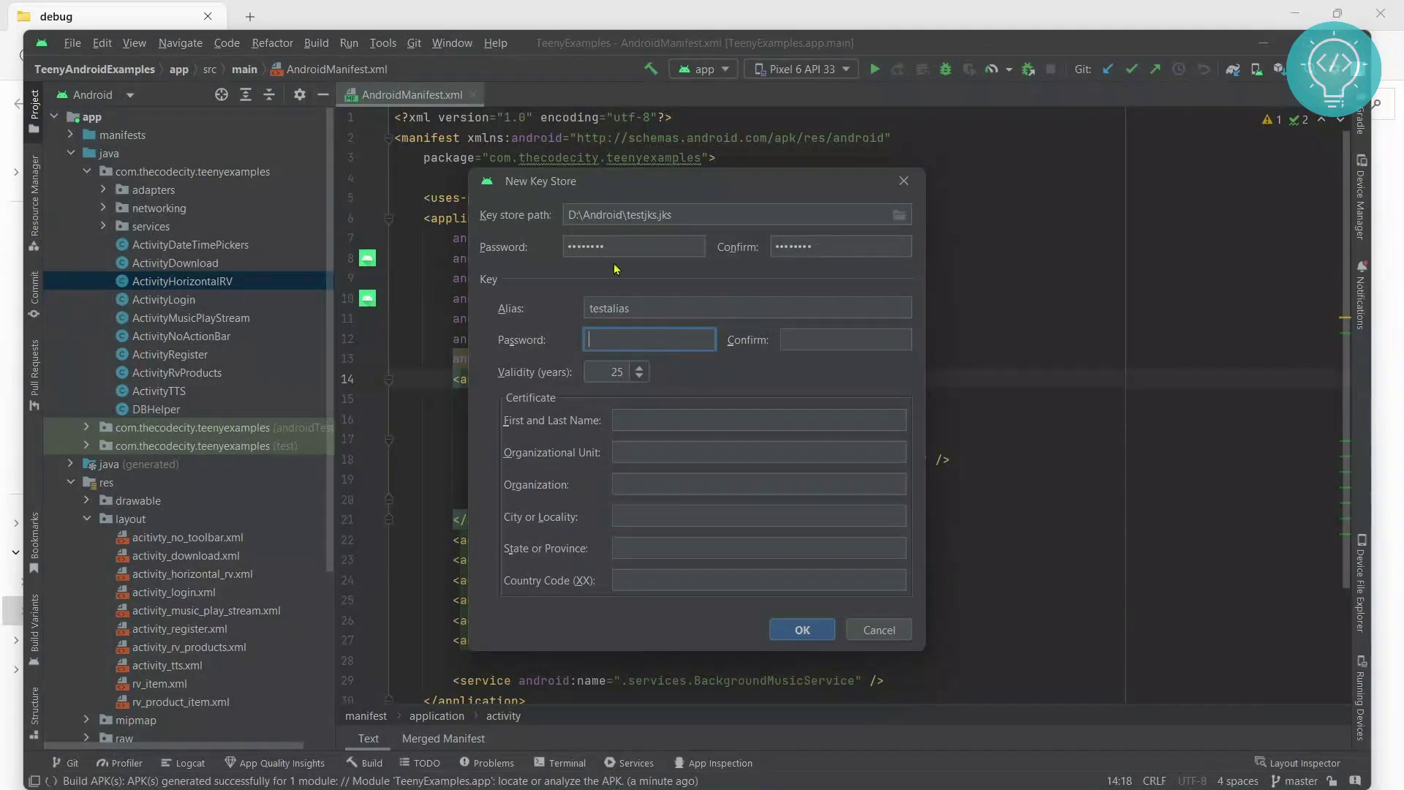
key(ctrl+v)
key(Tab)
key(ctrl+v)
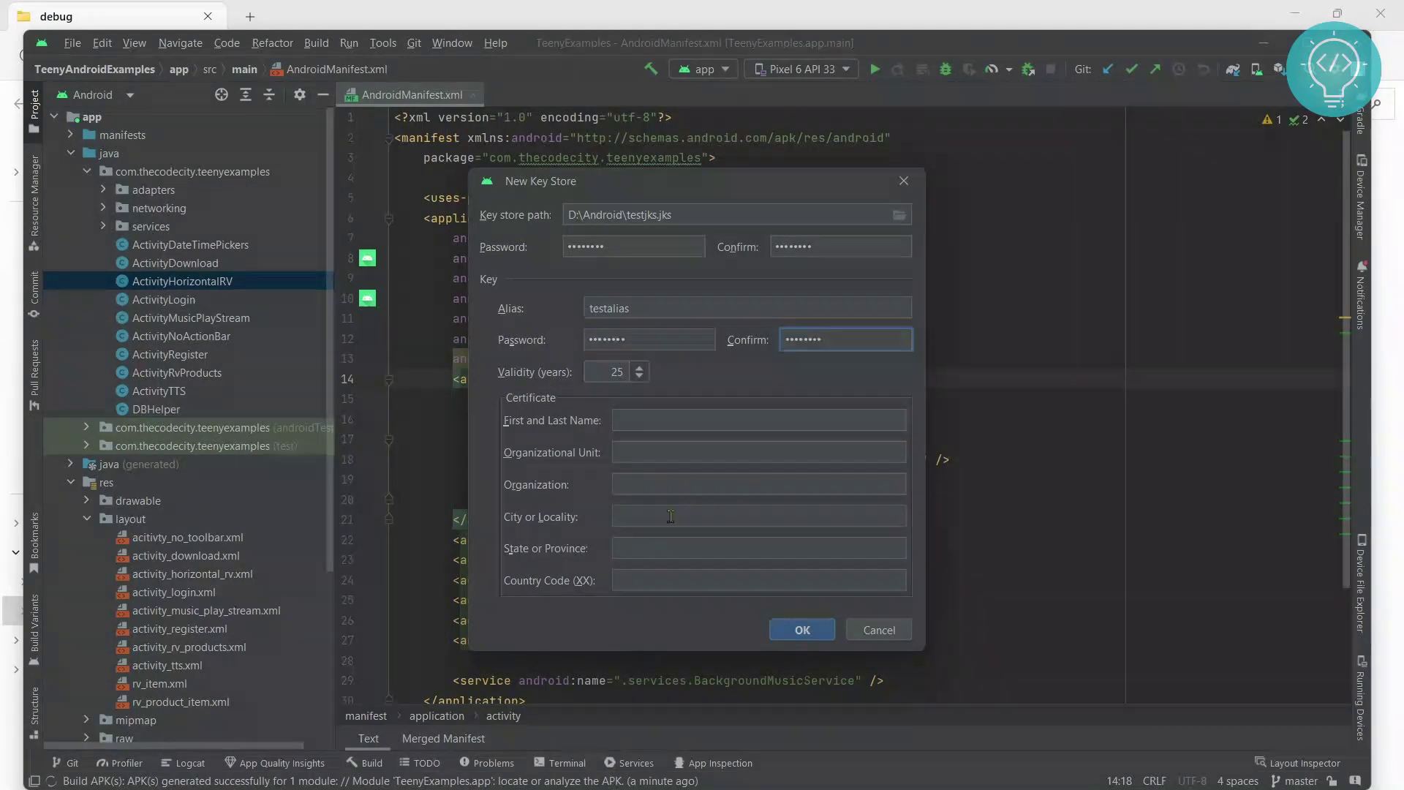
Fill the certificate fields with test values and save the new key store
click(659, 423)
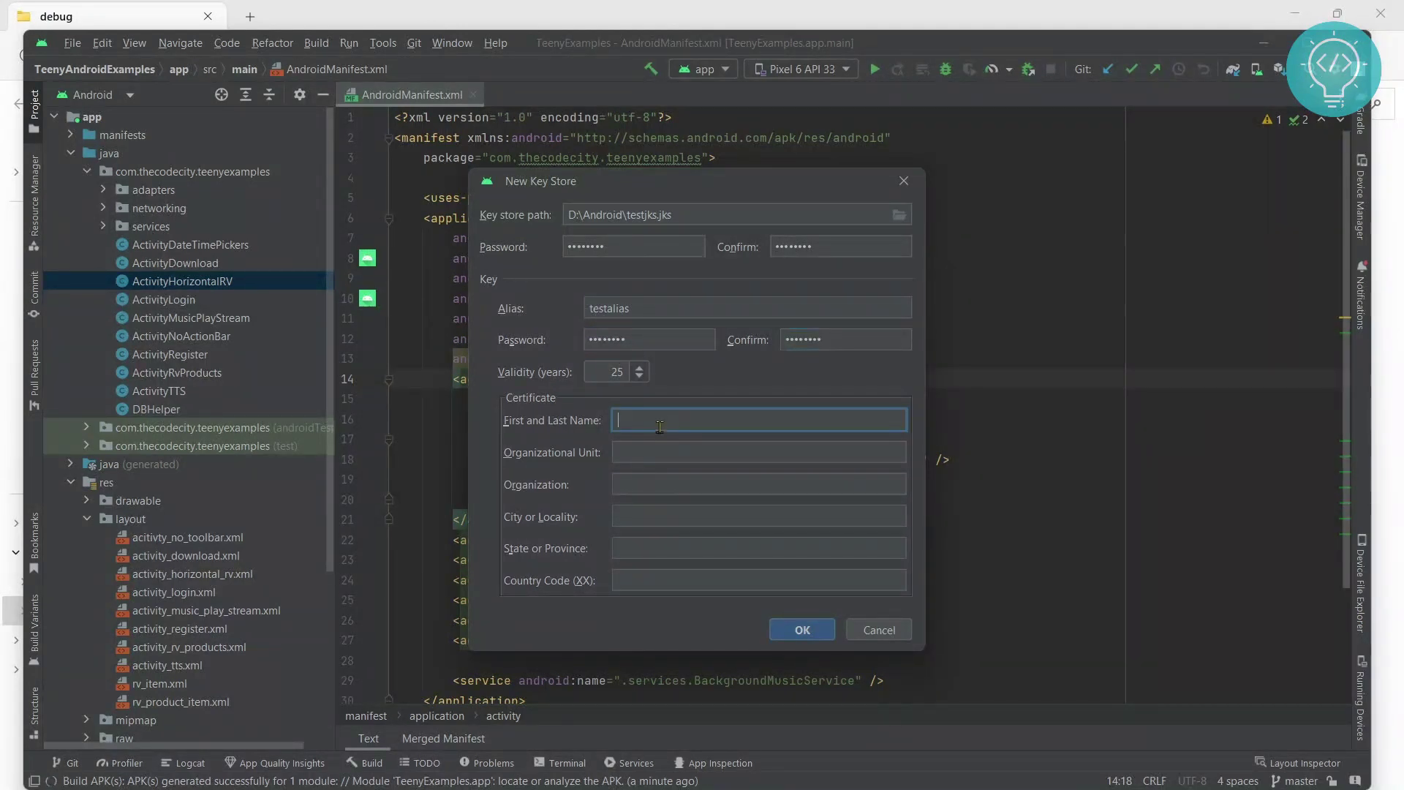
text(test user)
key(Tab)
text(test u)
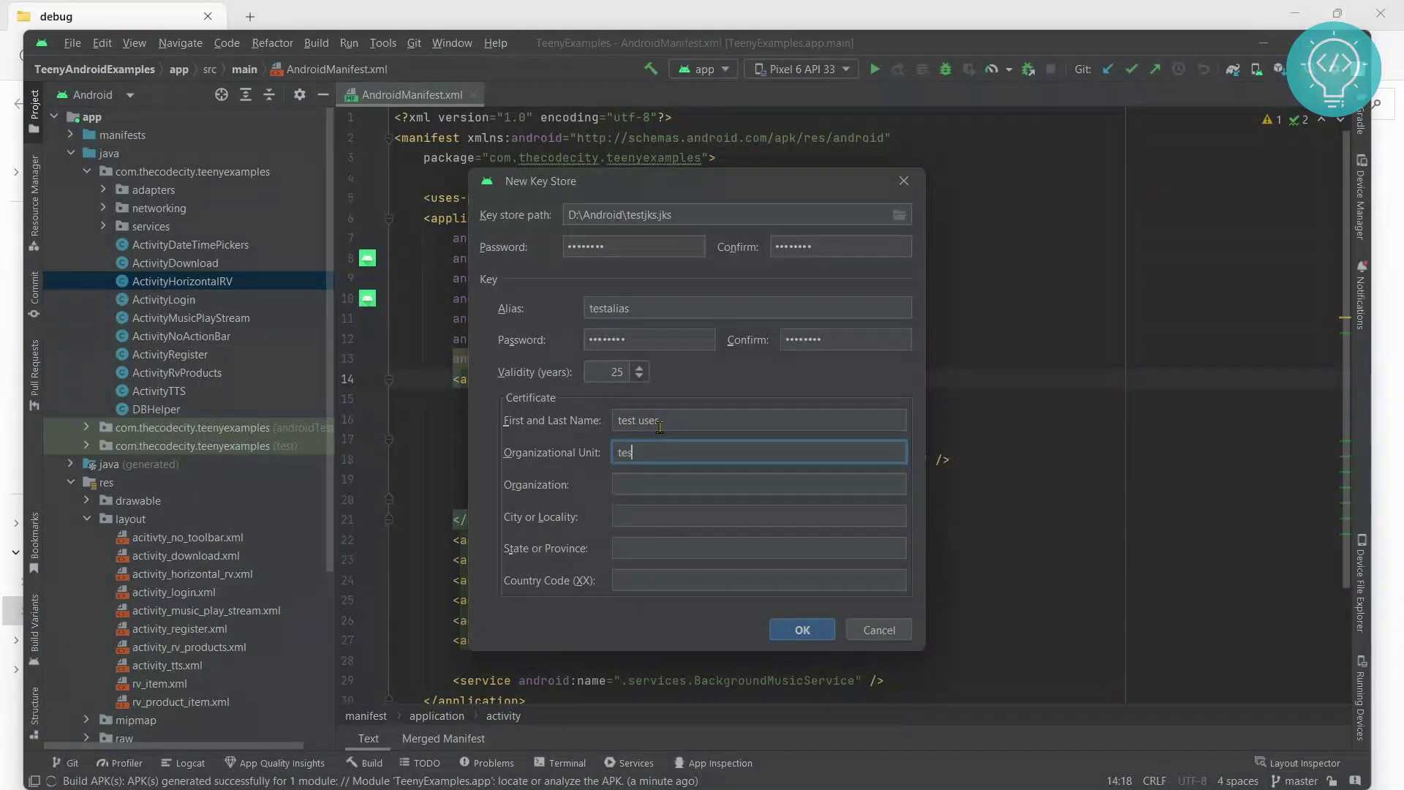
text(ser)
key(Tab)
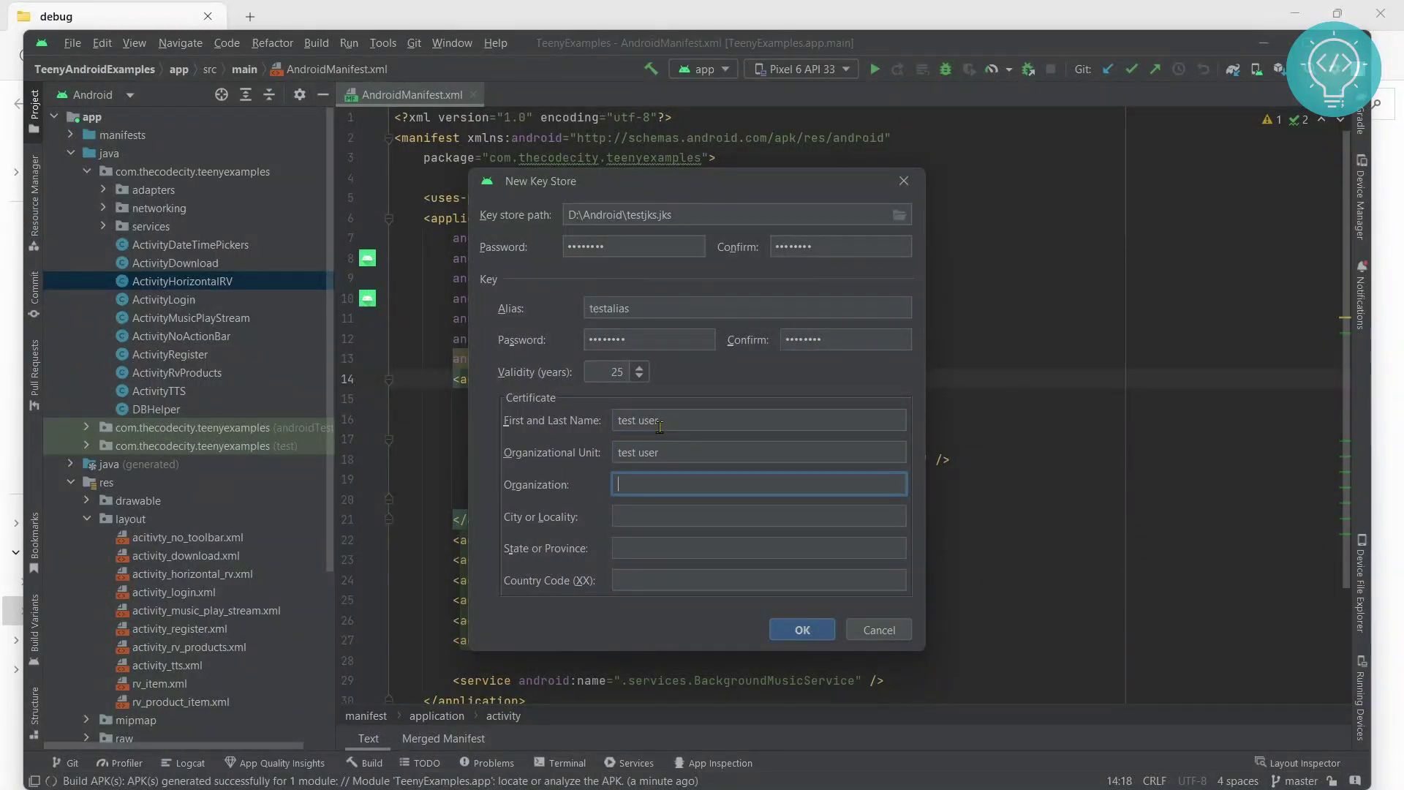
text(test)
key(Tab)
text(test)
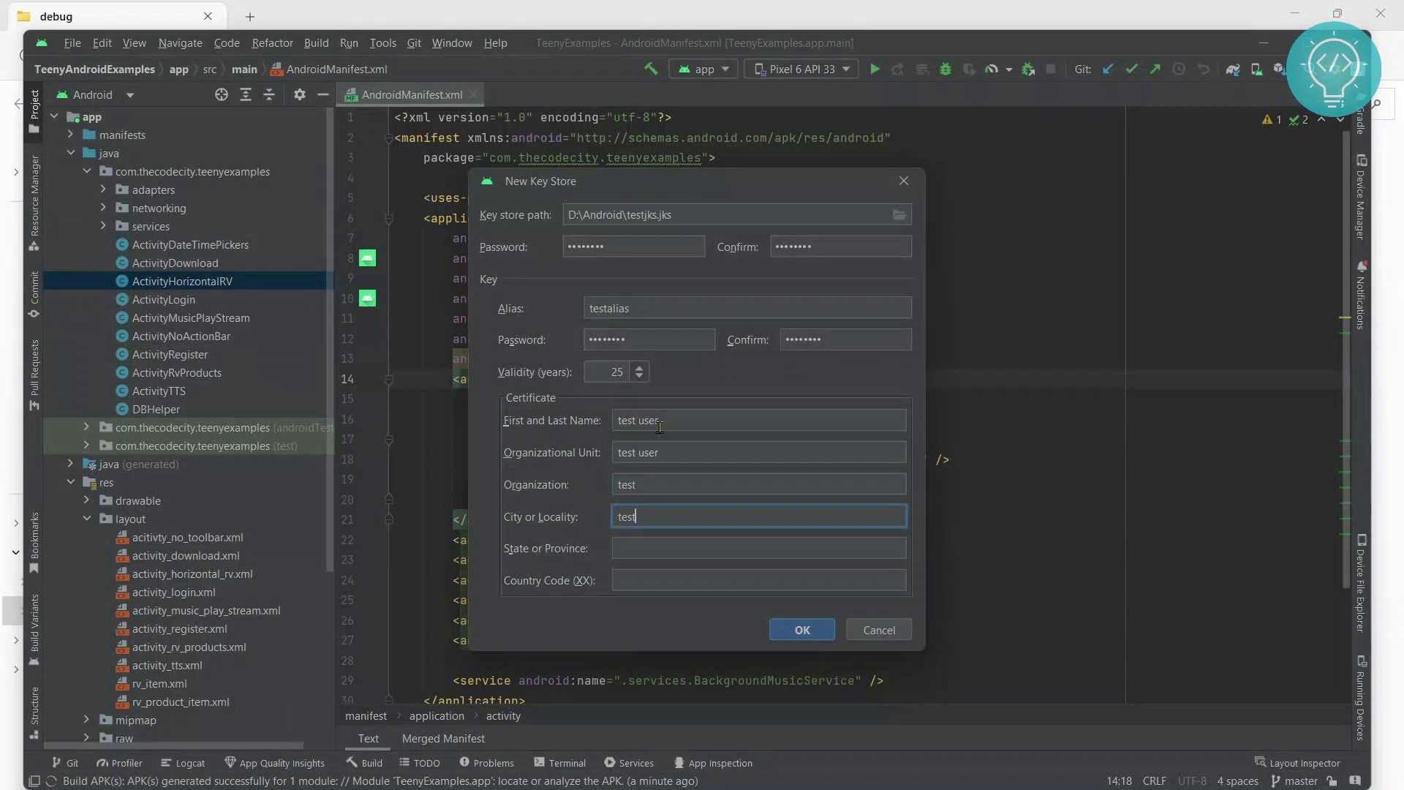
key(Tab)
text(test)
key(Tab)
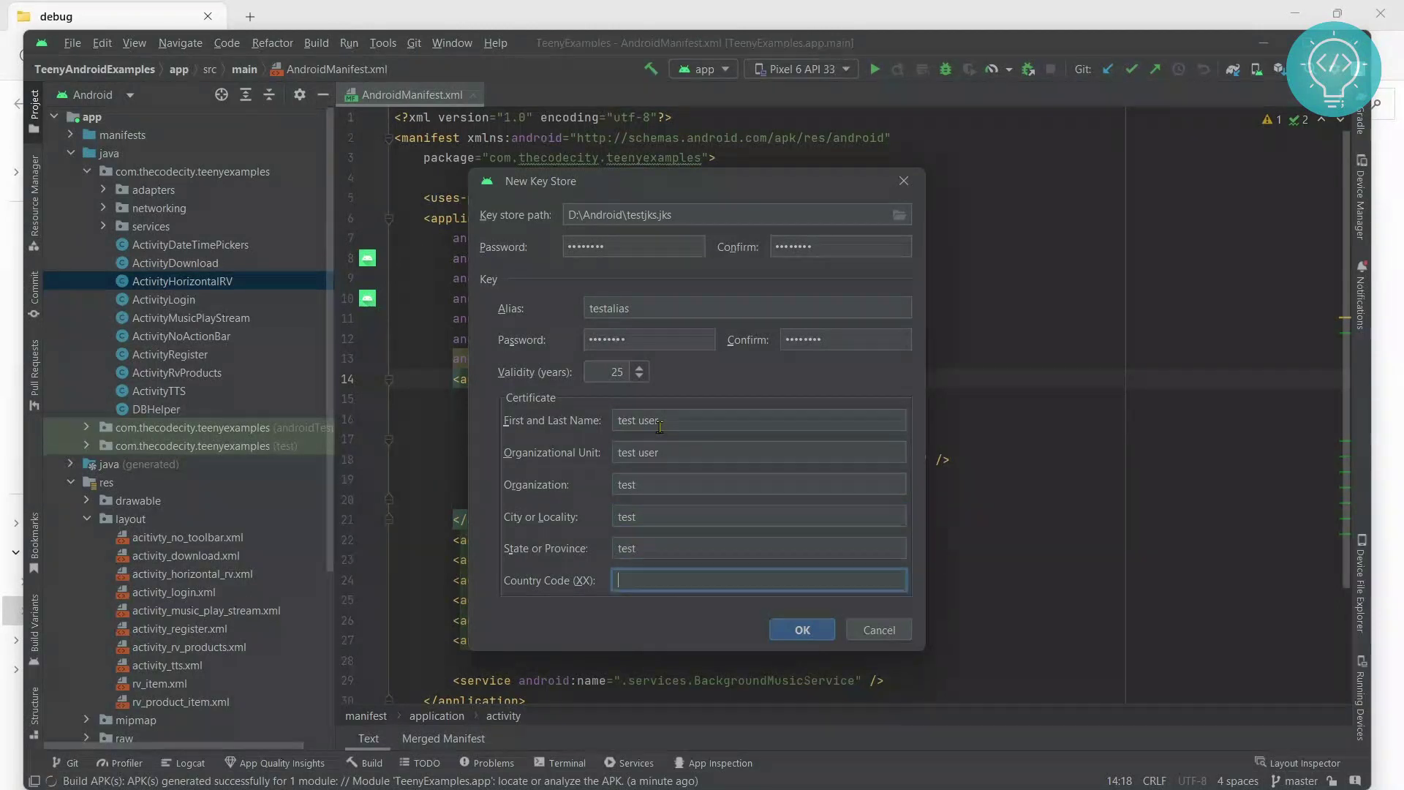
text(test)
click(807, 633)
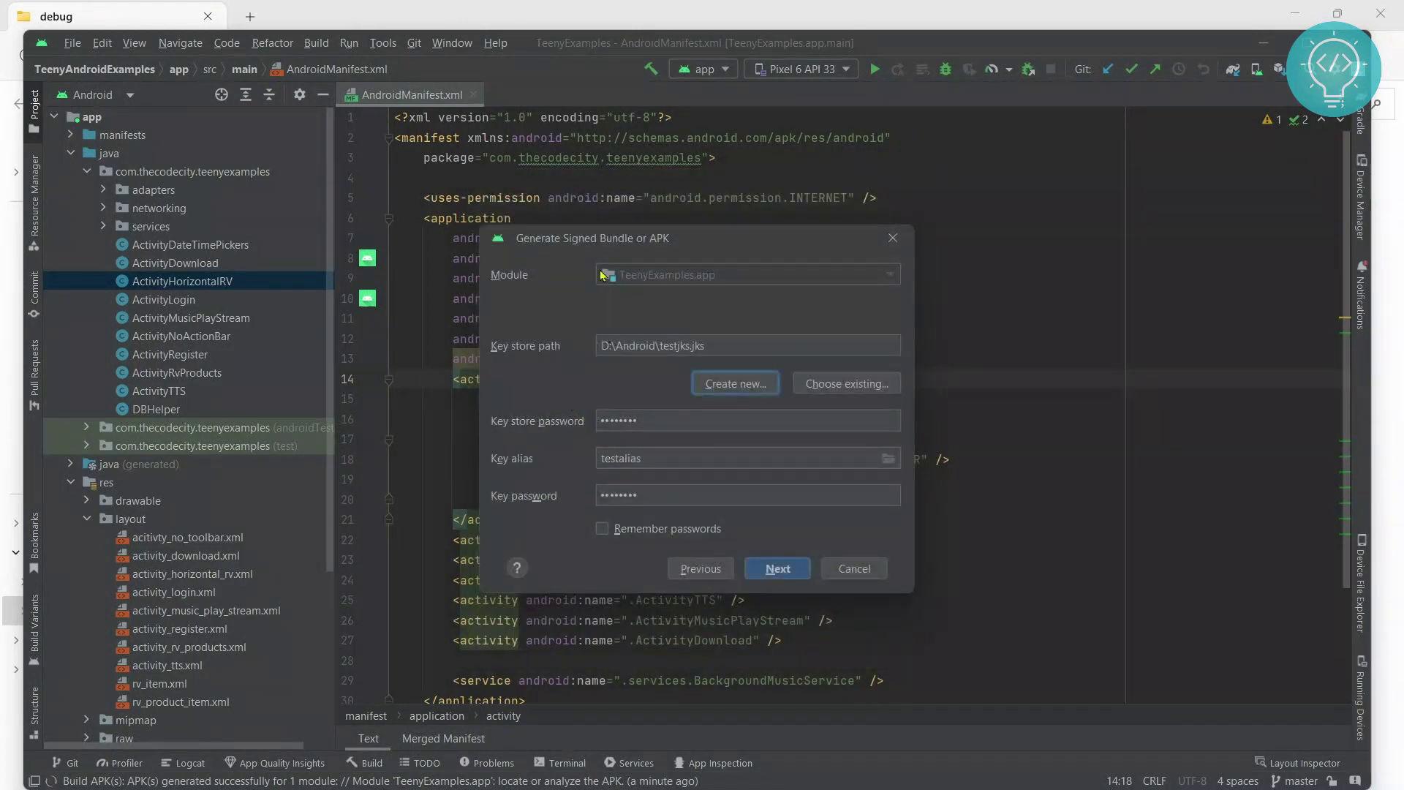
Enable Remember passwords and build the signed APK with the release variant
click(729, 354)
drag(730, 355, 571, 352)
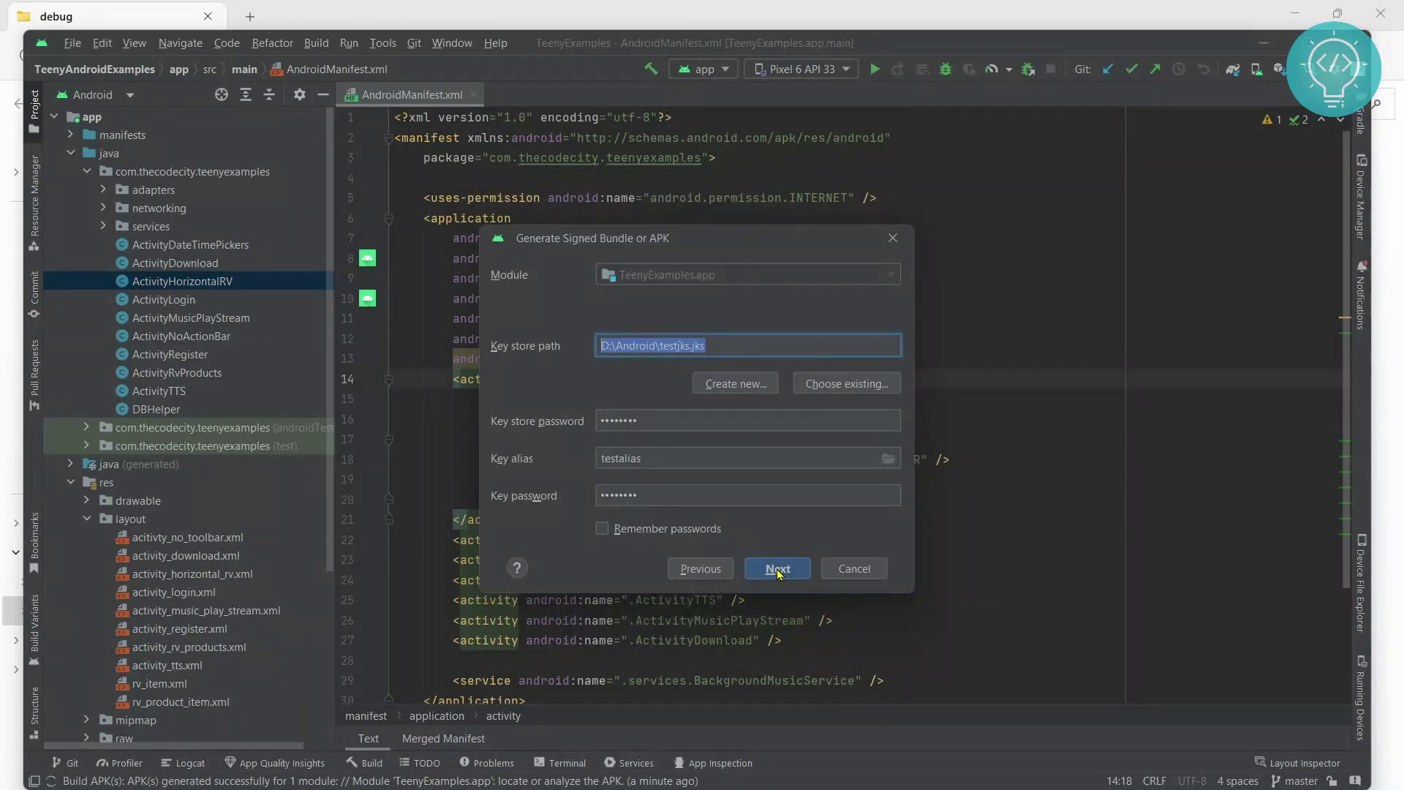
click(603, 529)
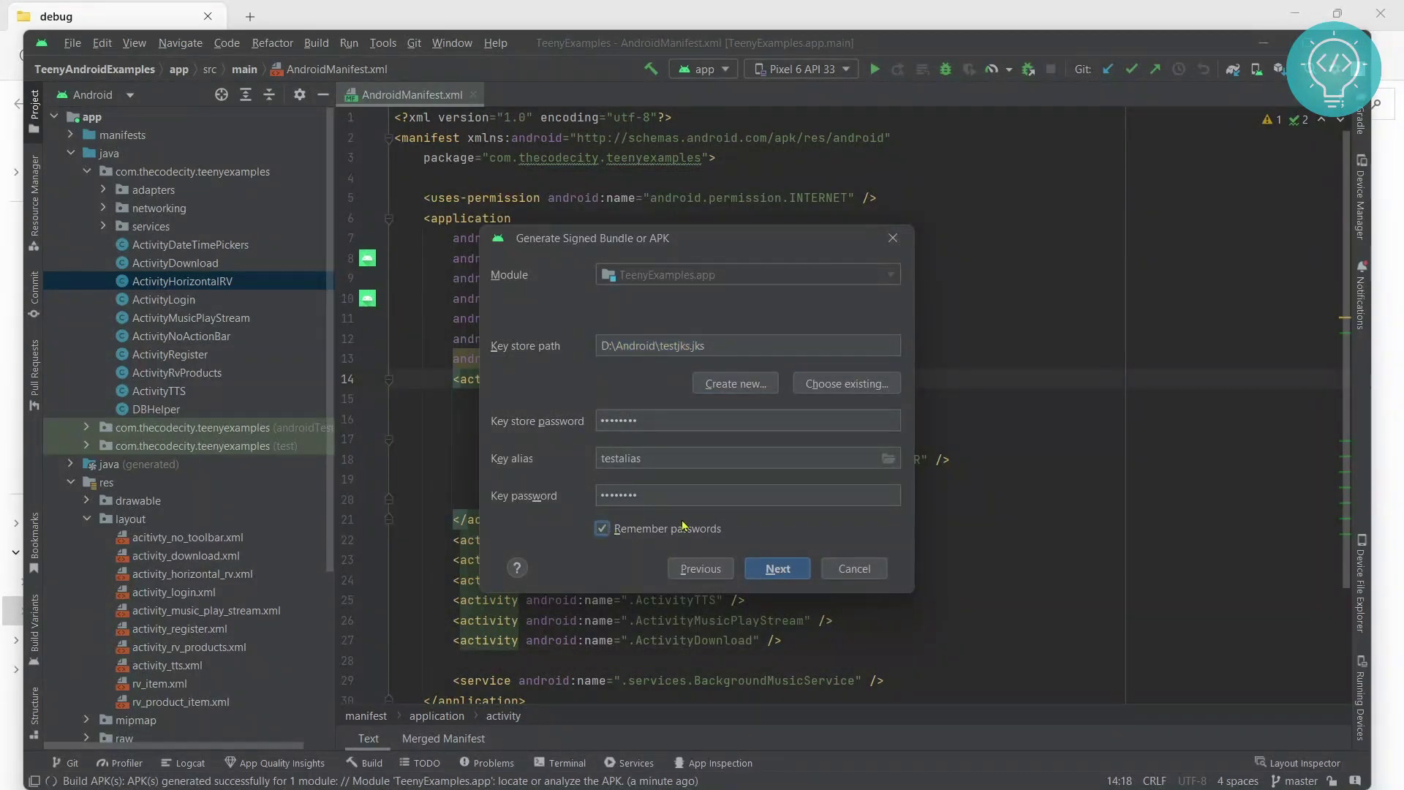
key(Return)
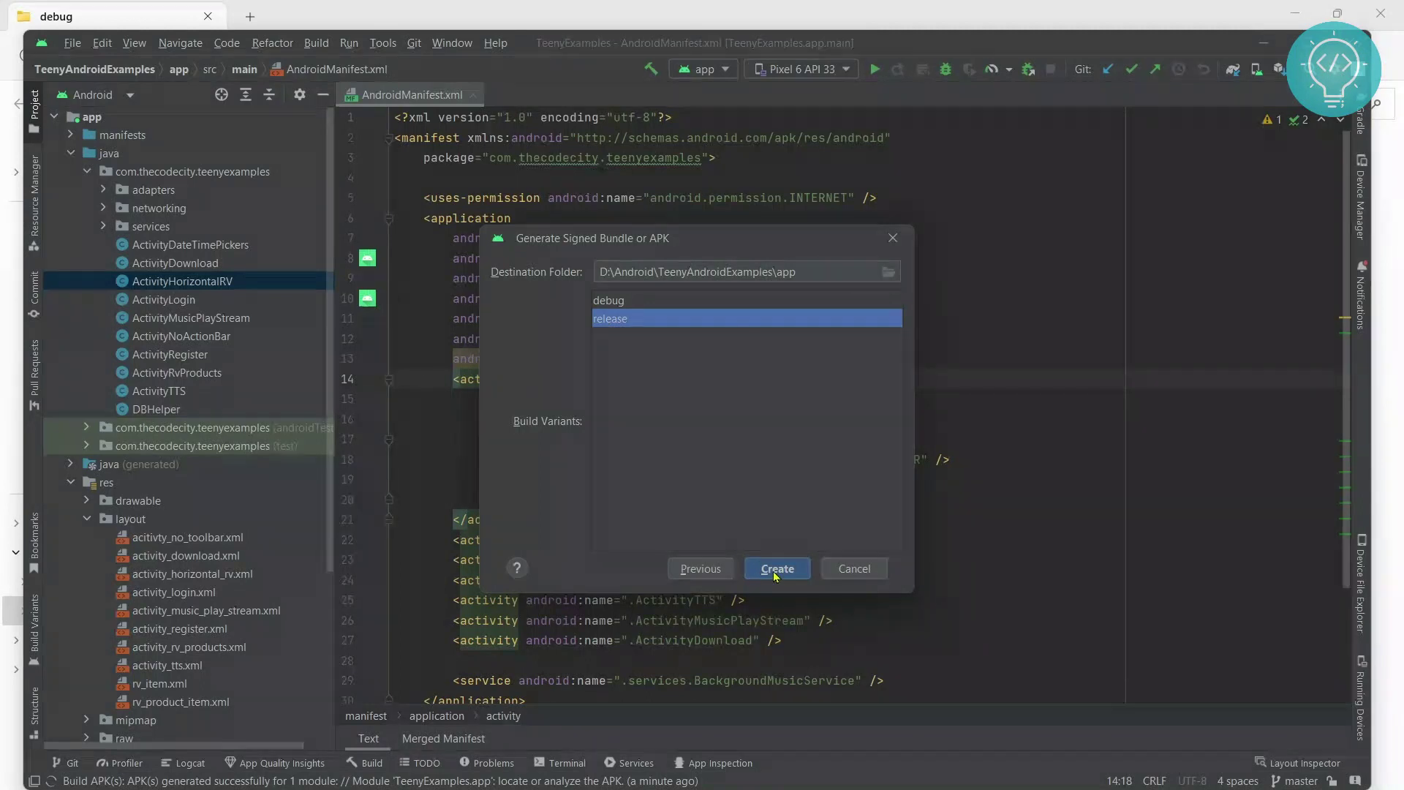
click(775, 573)
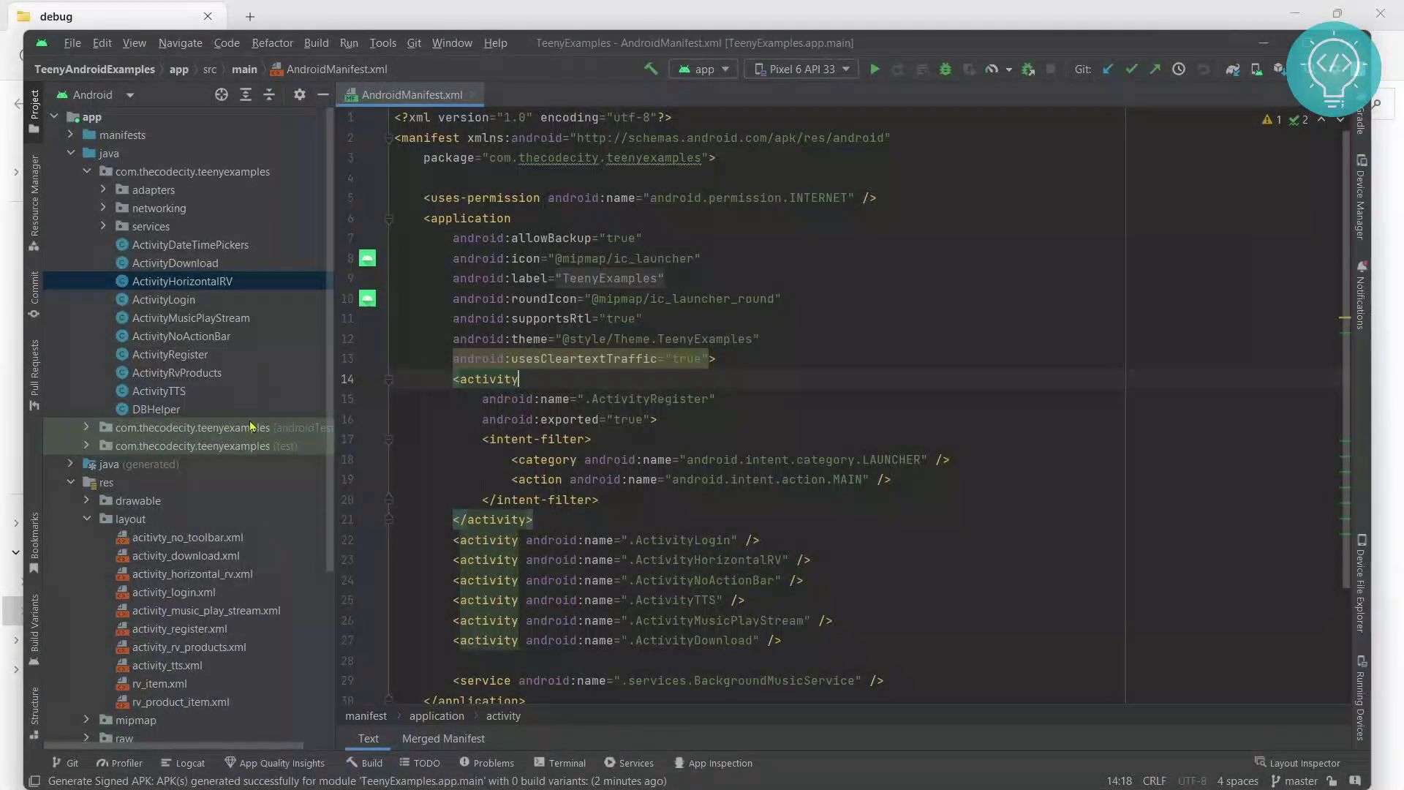
scroll(379, 351, down, 2)
scroll(362, 346, up, 2)
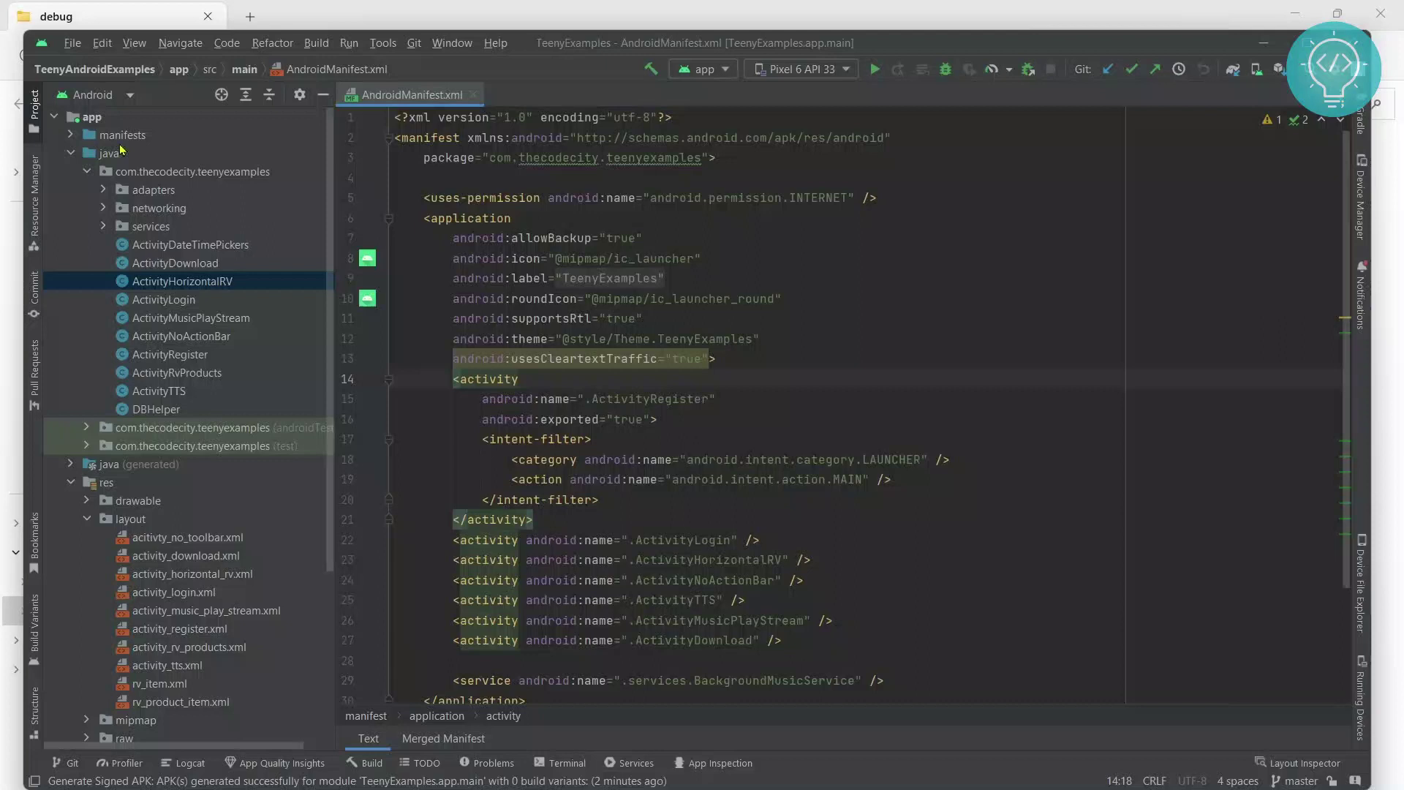
Reveal ActivityMusicPlayStream.java in File Explorer via Open In > Explorer
click(180, 317)
right_click(180, 318)
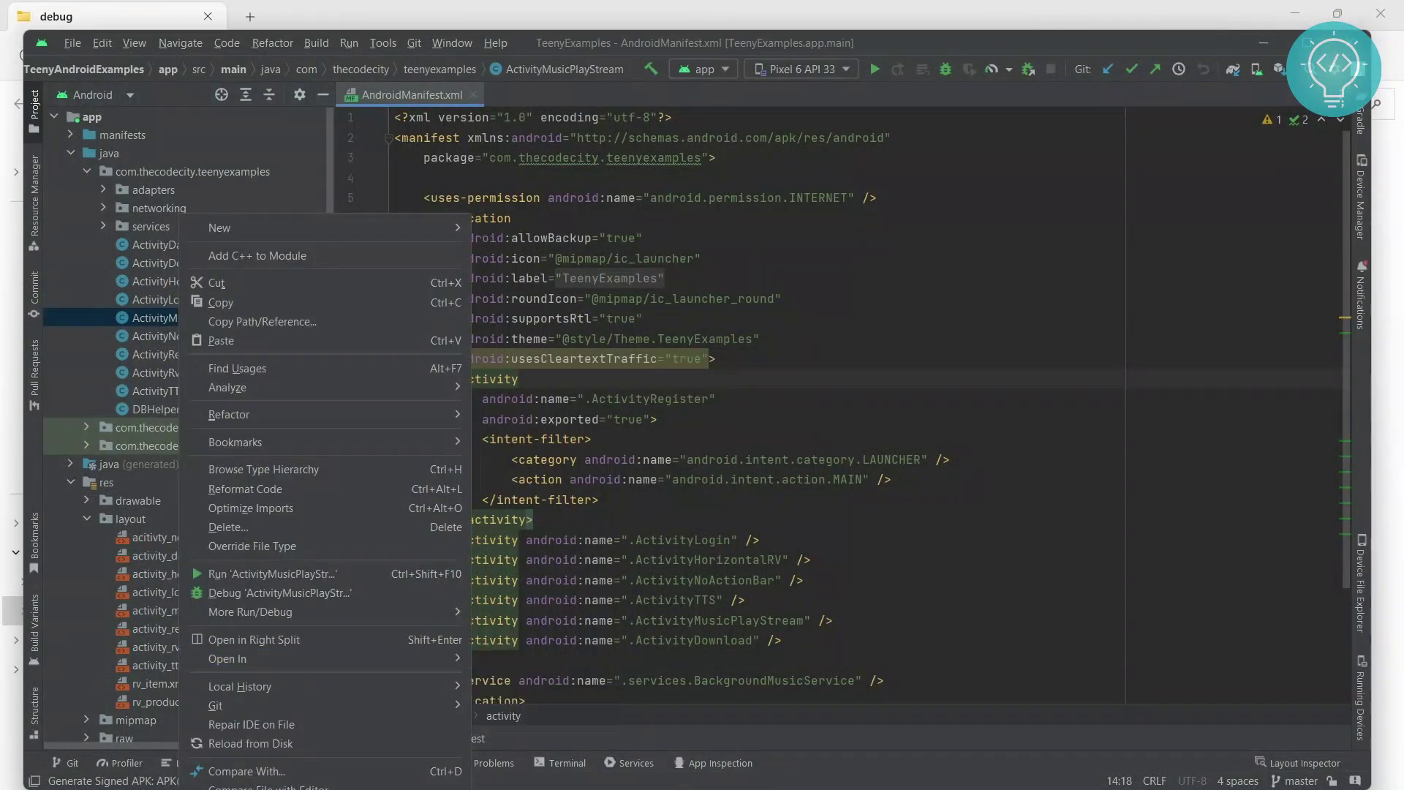
mouse_move(285, 659)
click(520, 663)
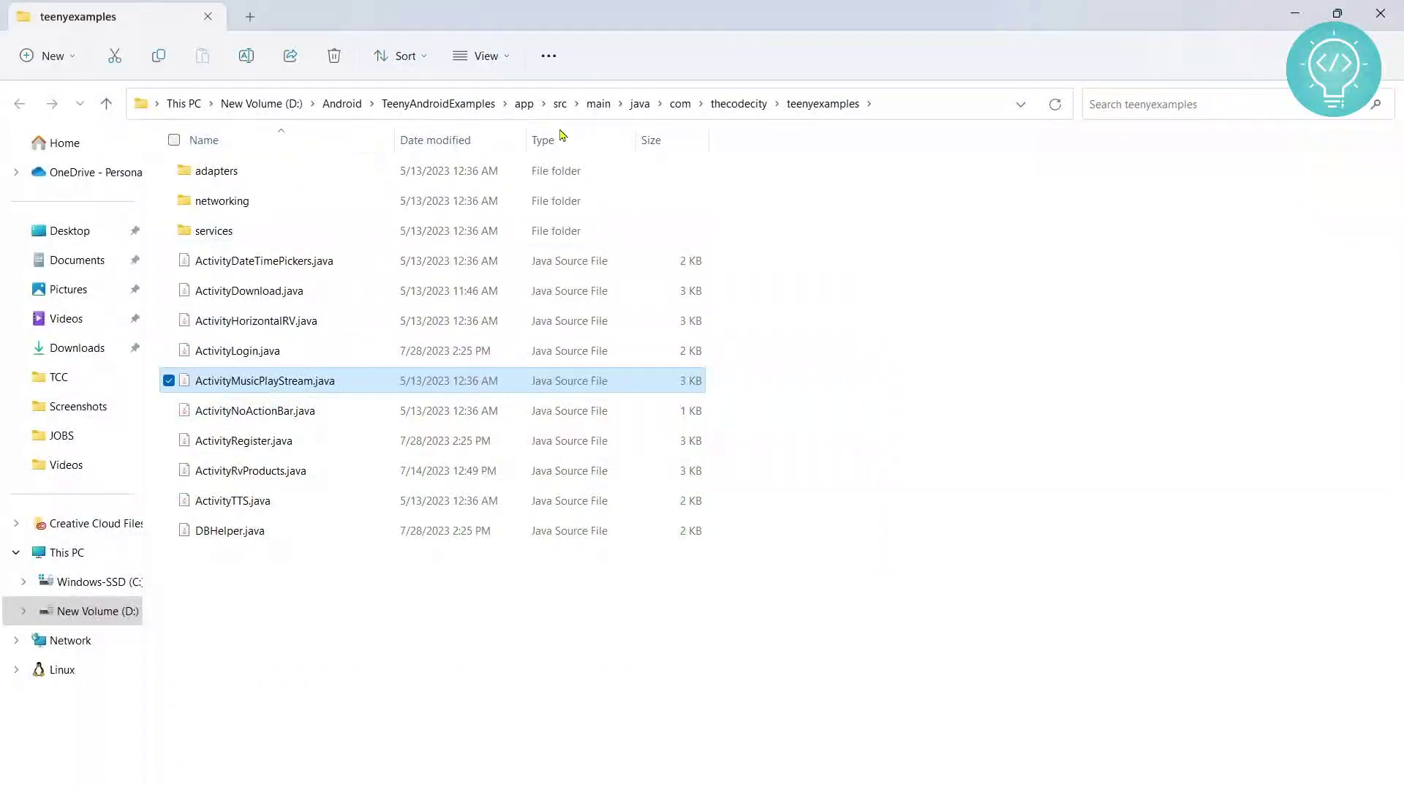
Navigate from TeenyAndroidExamples into app\release to view app-release.apk (5,079 KB)
click(431, 104)
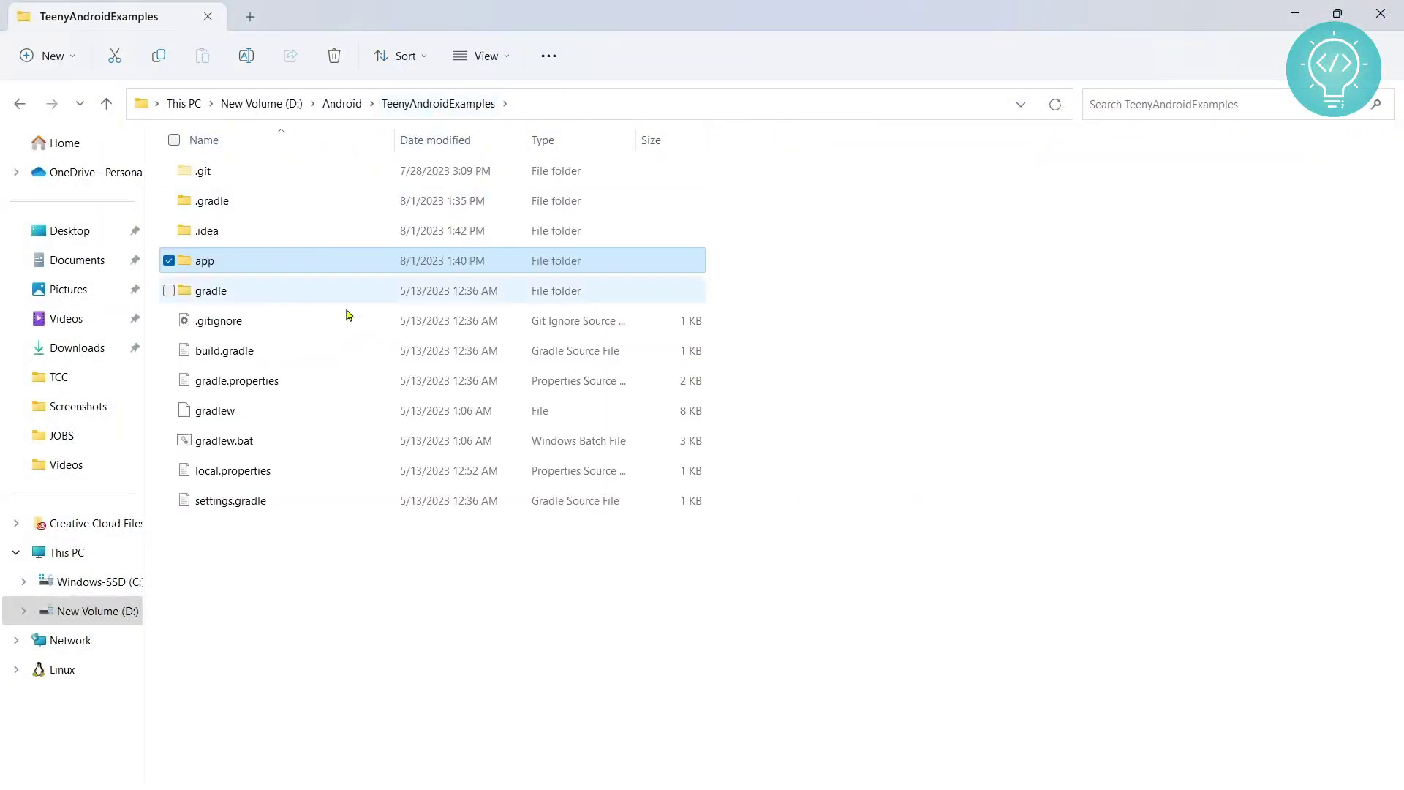
double_click(341, 270)
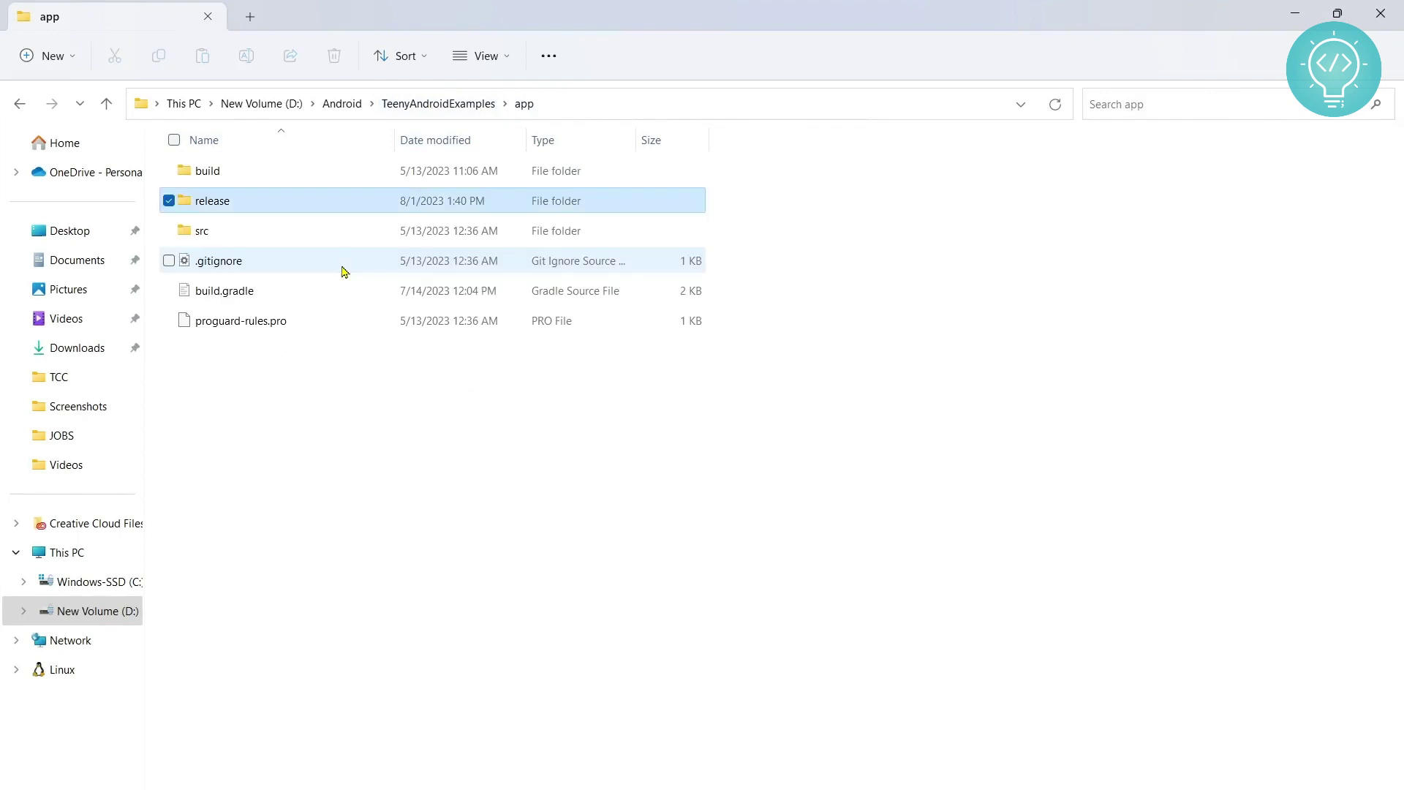
key(Up)
key(Down)
key(Return)
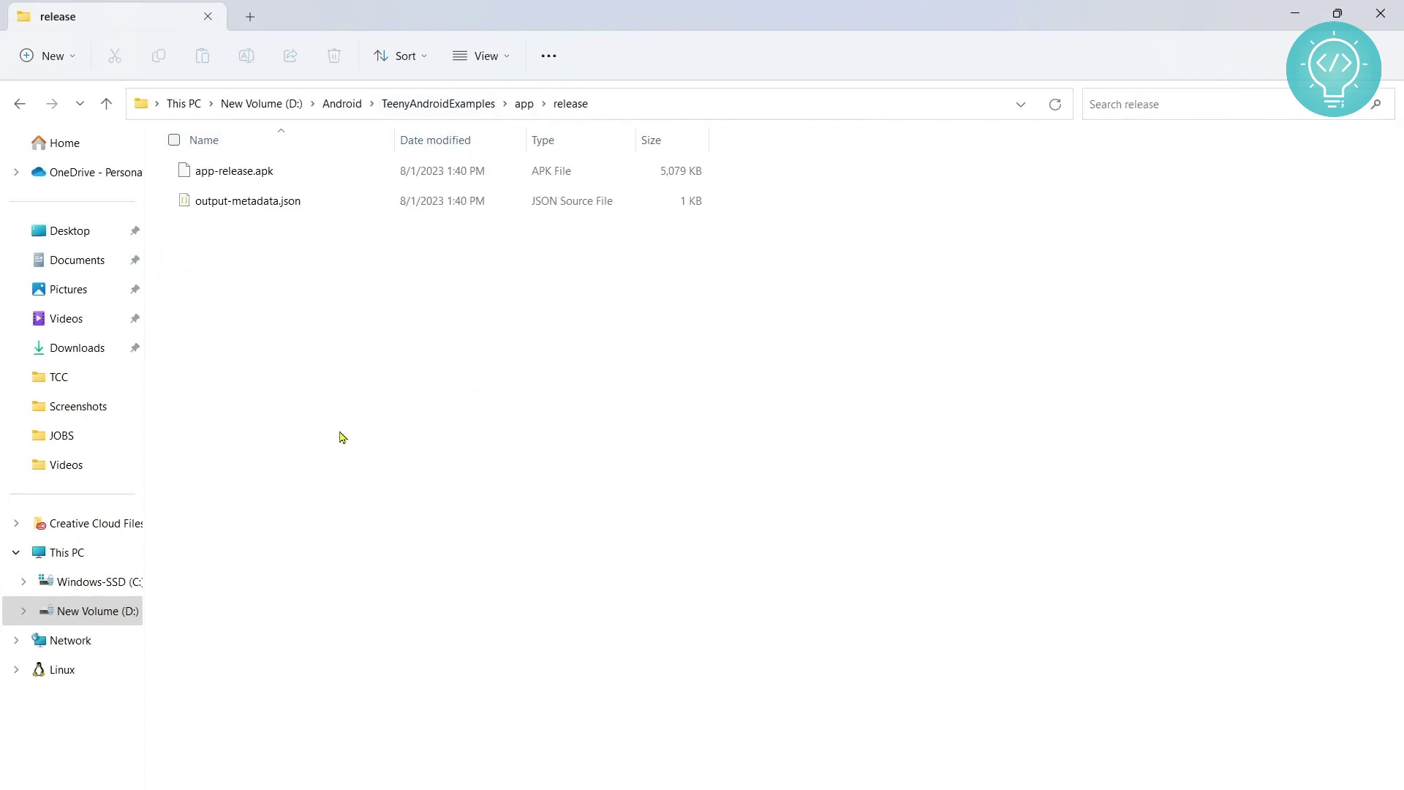
click(249, 170)
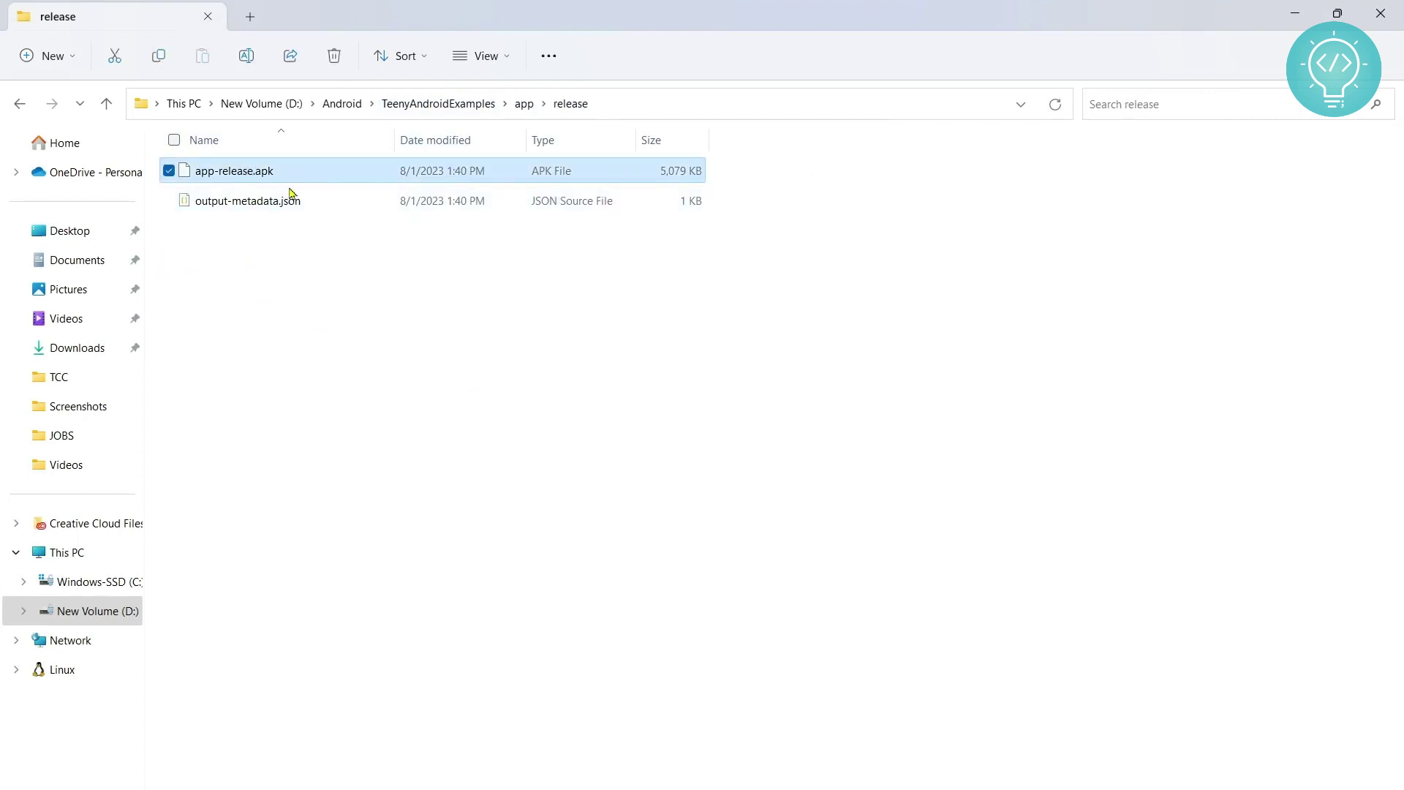
click(409, 103)
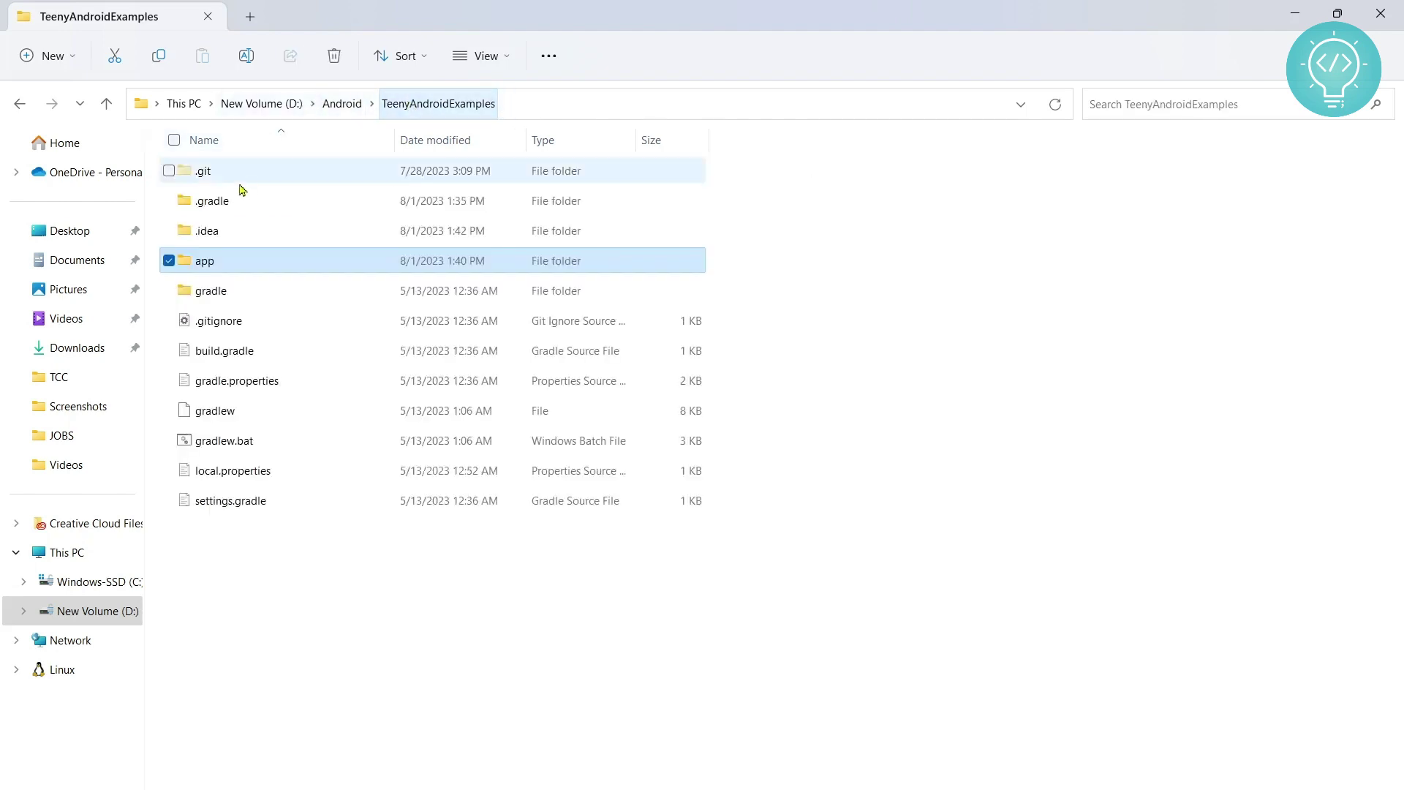
double_click(230, 267)
double_click(234, 210)
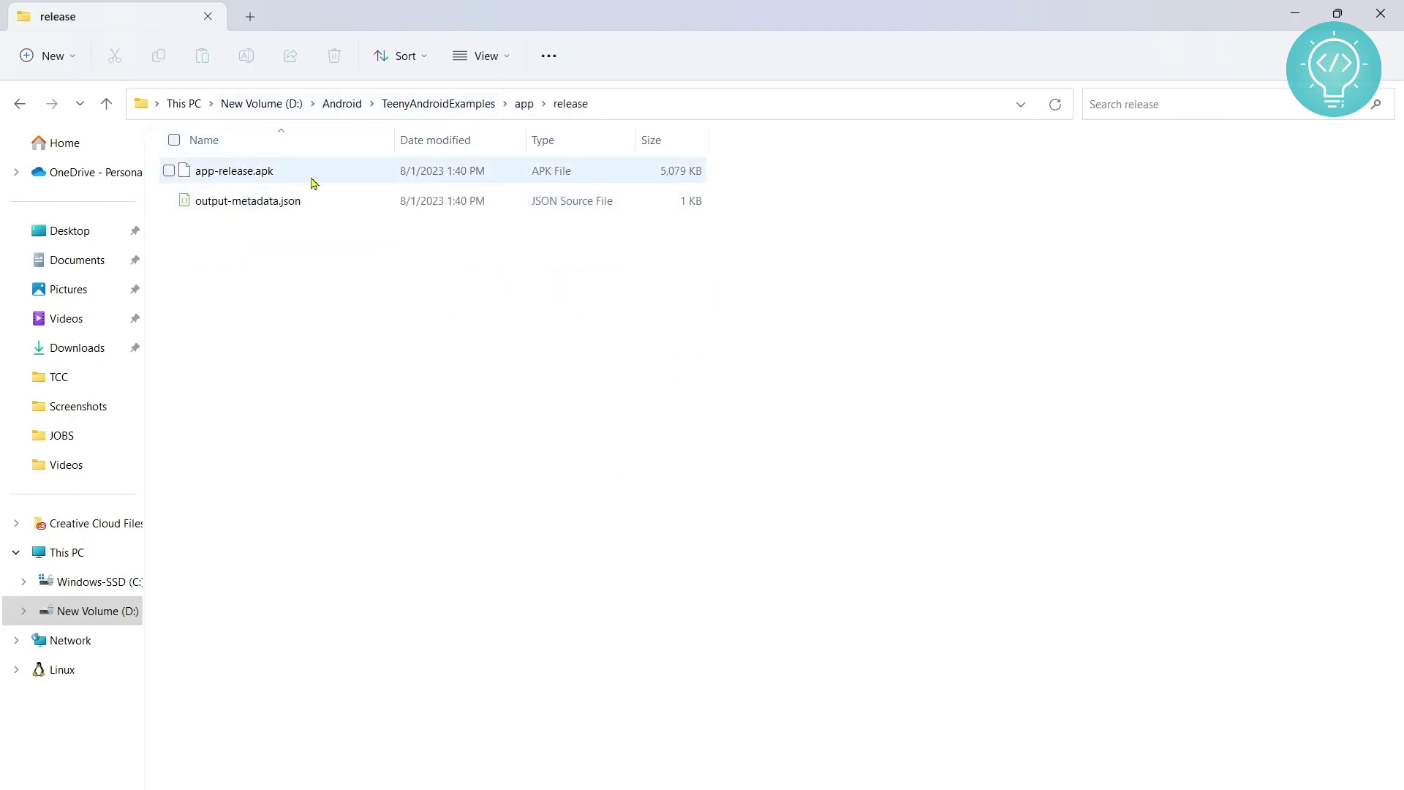